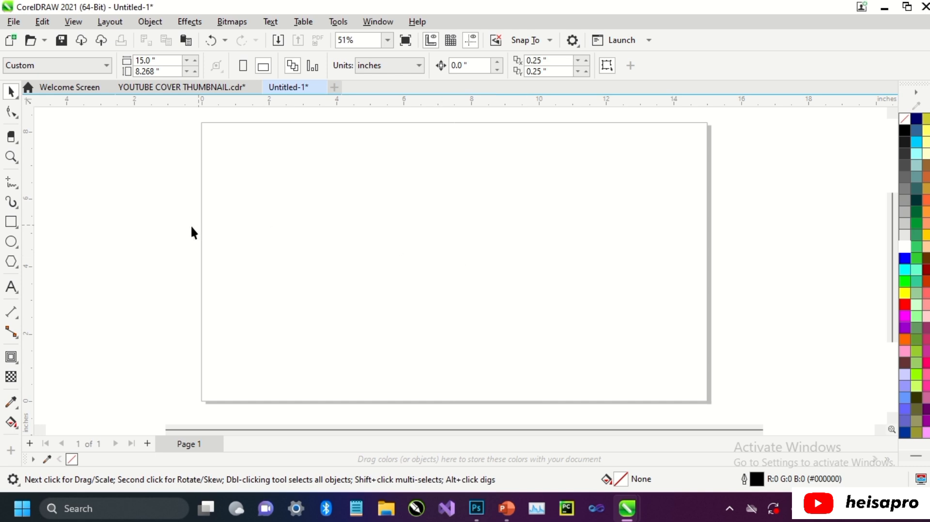
Step: Draw a rectangle about 3.98 by 4.91 inches mid-page and round its upper-right corner with a radius of about 1.99 inches
{"action": "left_click", "coordinate": [11, 222]}
{"action": "left_click_drag", "start_coordinate": [367, 170], "coordinate": [502, 335]}
{"action": "key", "text": "space"}
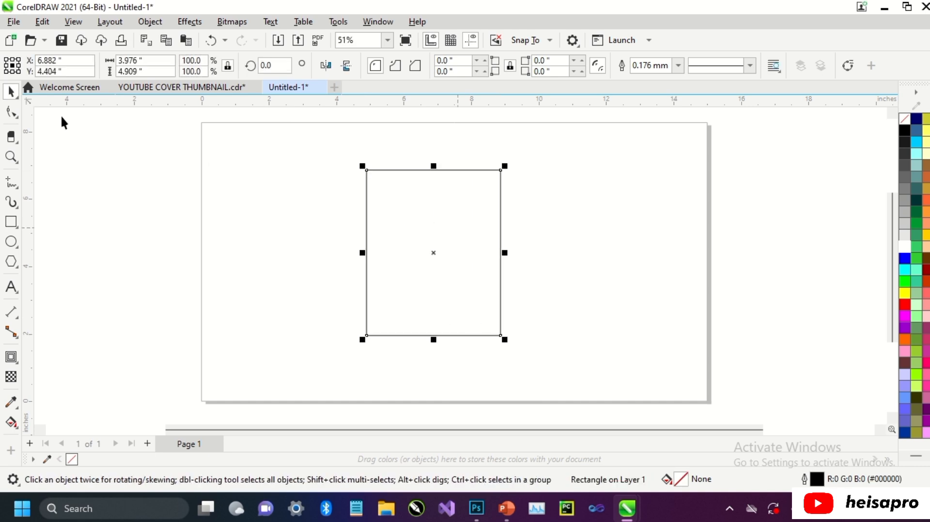
{"action": "left_click", "coordinate": [14, 112]}
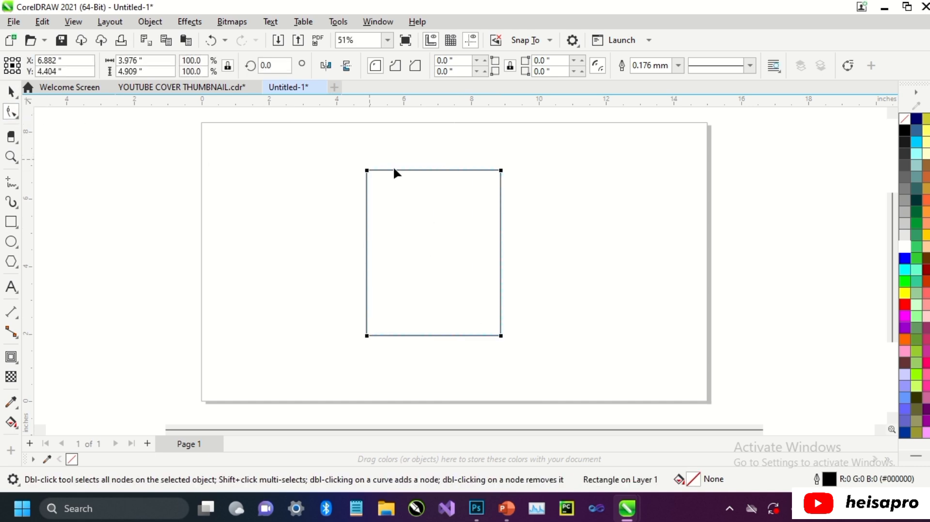
{"action": "left_click_drag", "start_coordinate": [498, 175], "coordinate": [411, 242]}
{"action": "key", "text": "space"}
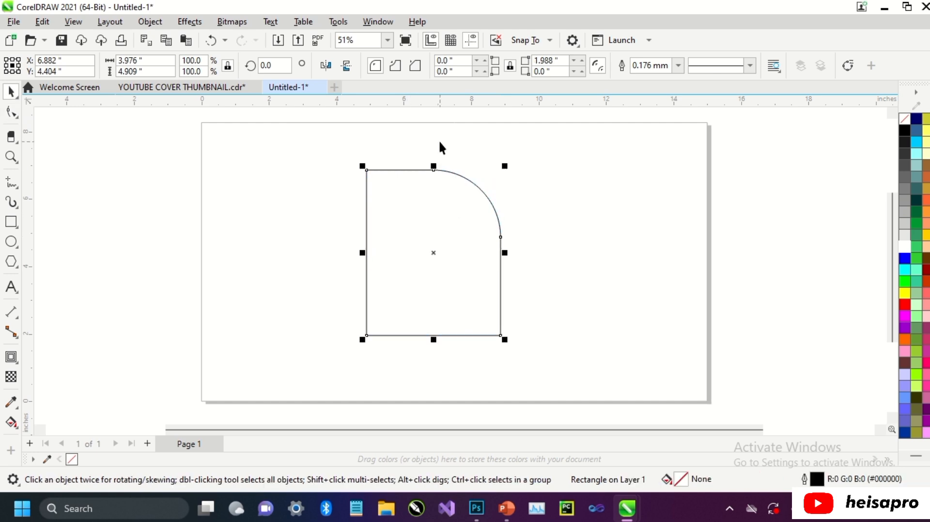
Step: Mirror the rounded rectangle horizontally and vertically, mirror it back both ways, and delete it
{"action": "left_click", "coordinate": [325, 66]}
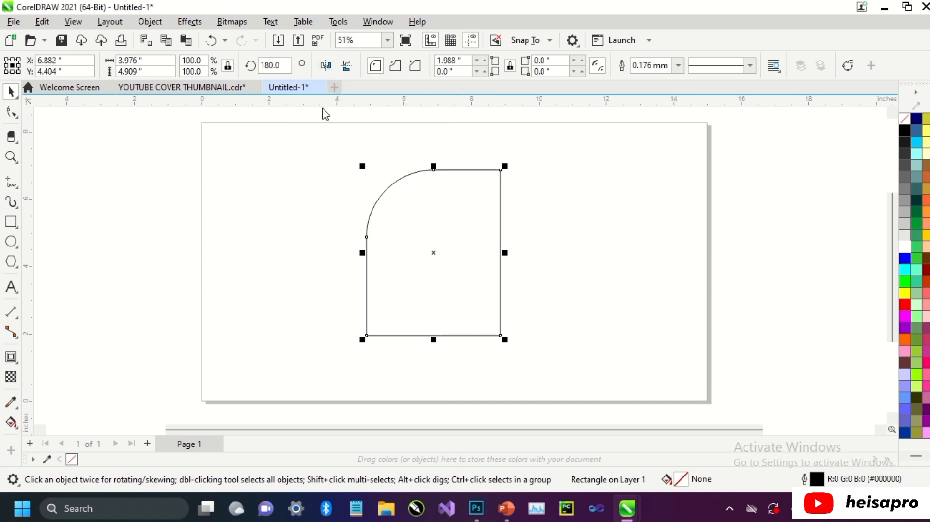
{"action": "left_click", "coordinate": [346, 66]}
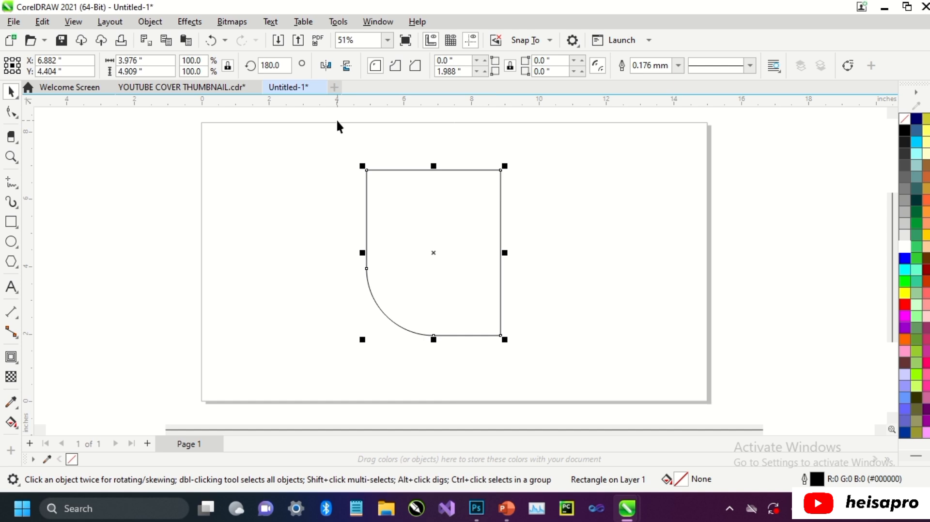
{"action": "left_click", "coordinate": [346, 66]}
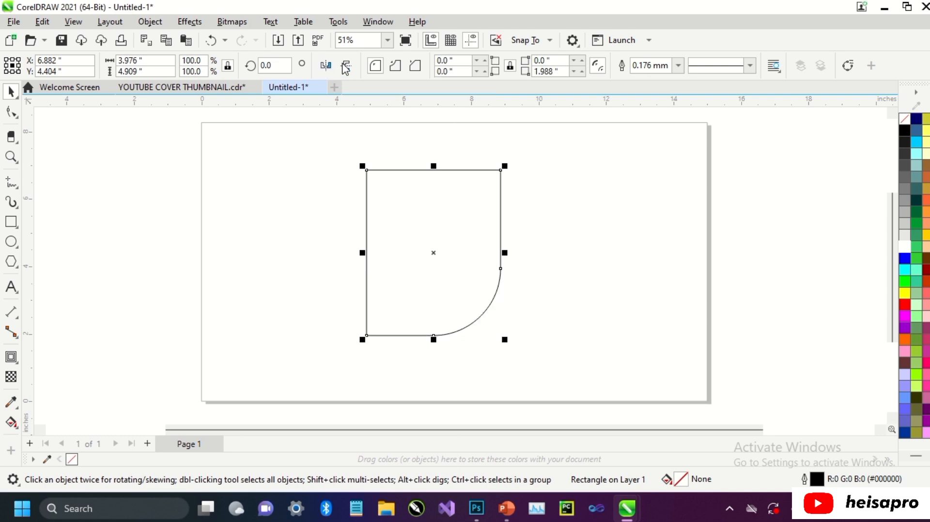
{"action": "left_click", "coordinate": [346, 66]}
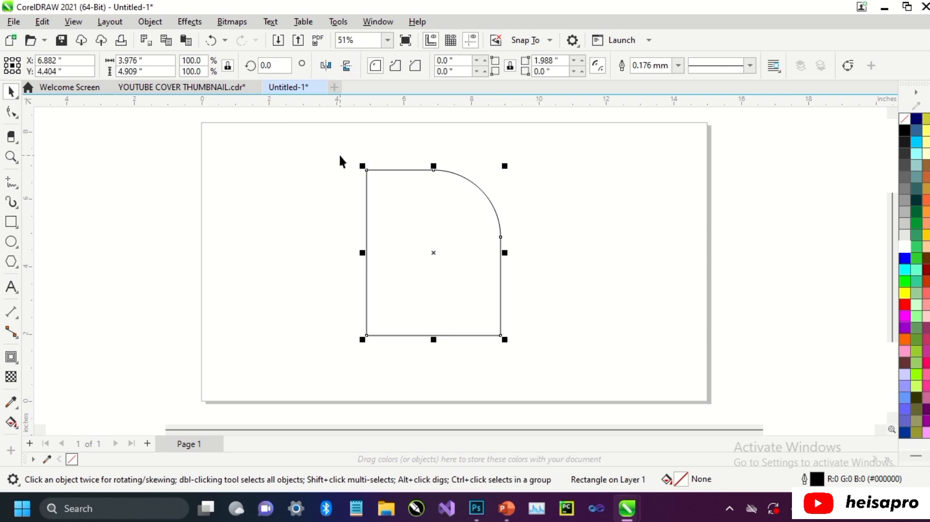
{"action": "left_click_drag", "start_coordinate": [339, 156], "coordinate": [548, 343]}
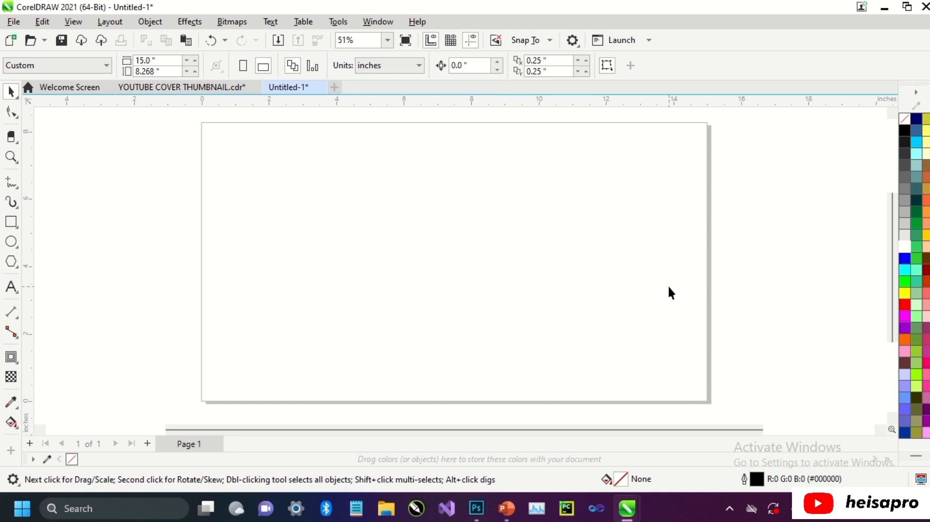
Step: Draw a tall rectangle about 2.78 by 5.19 inches on the page's left half and a rectangle about 5.13 inches wide on its right half
{"action": "left_click", "coordinate": [11, 222]}
{"action": "left_click_drag", "start_coordinate": [275, 173], "coordinate": [370, 348]}
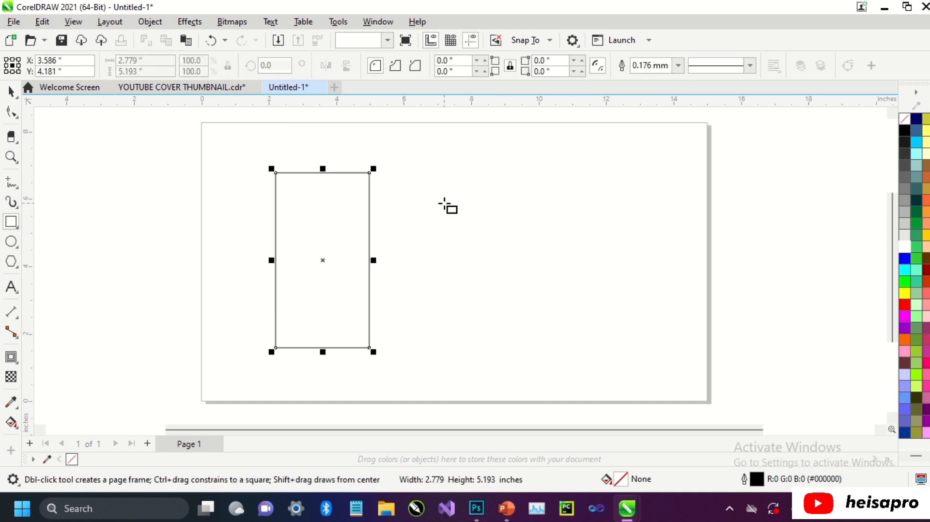
{"action": "left_click_drag", "start_coordinate": [444, 204], "coordinate": [617, 311]}
{"action": "key", "text": "space"}
{"action": "left_click", "coordinate": [651, 272]}
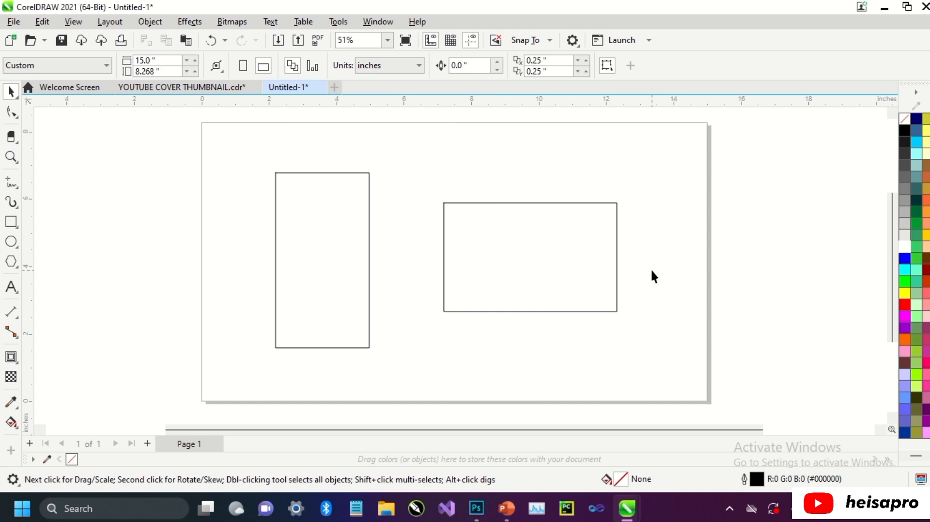
Step: Align the two rectangles by their left edges and undo it, then repeat the left alignment and undo it again
{"action": "left_click", "coordinate": [286, 247]}
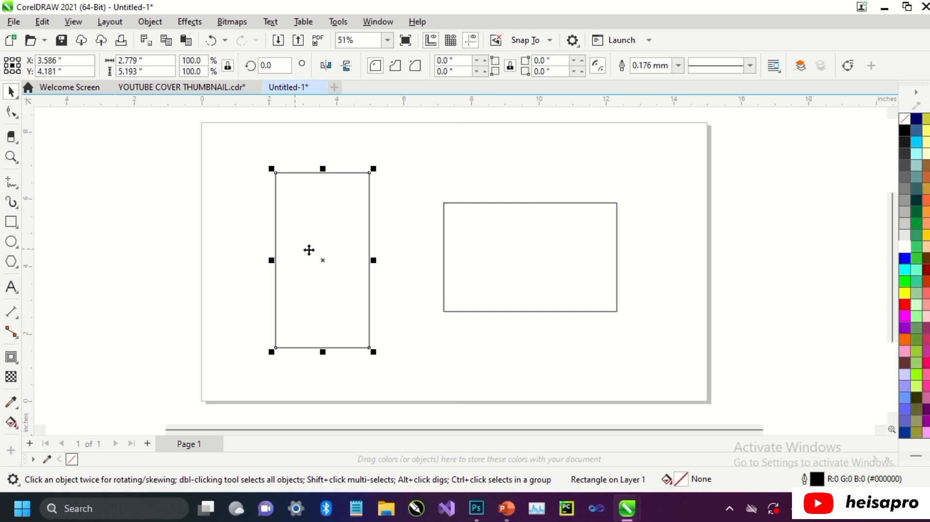
{"action": "left_click", "coordinate": [477, 240], "text": "shift"}
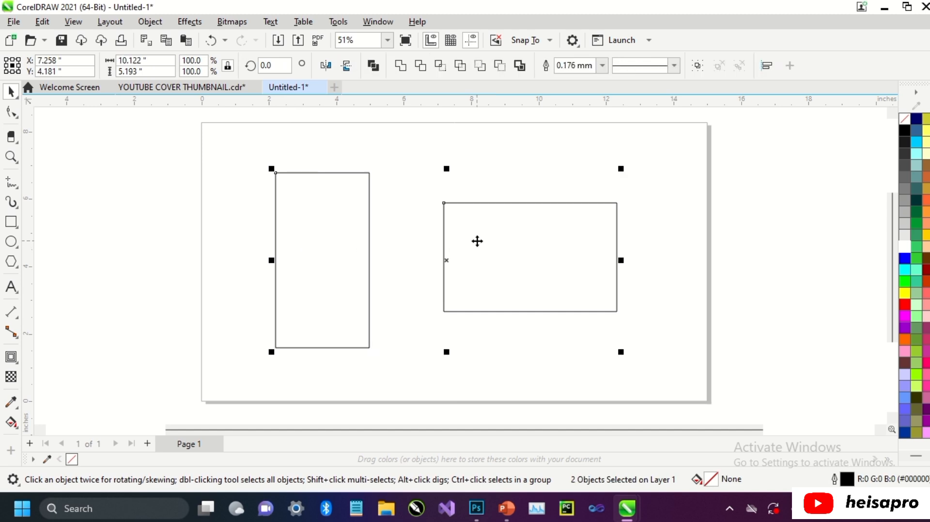
{"action": "left_click", "coordinate": [151, 24]}
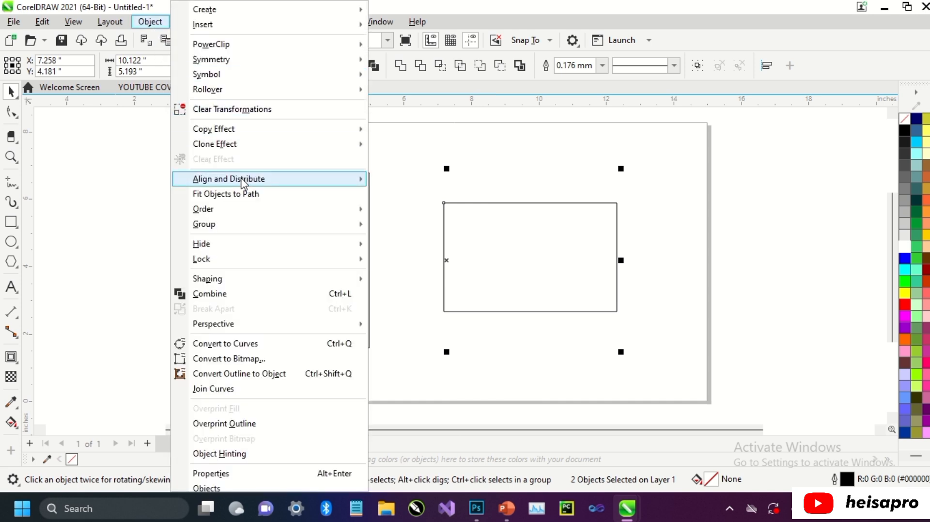
{"action": "mouse_move", "coordinate": [243, 183]}
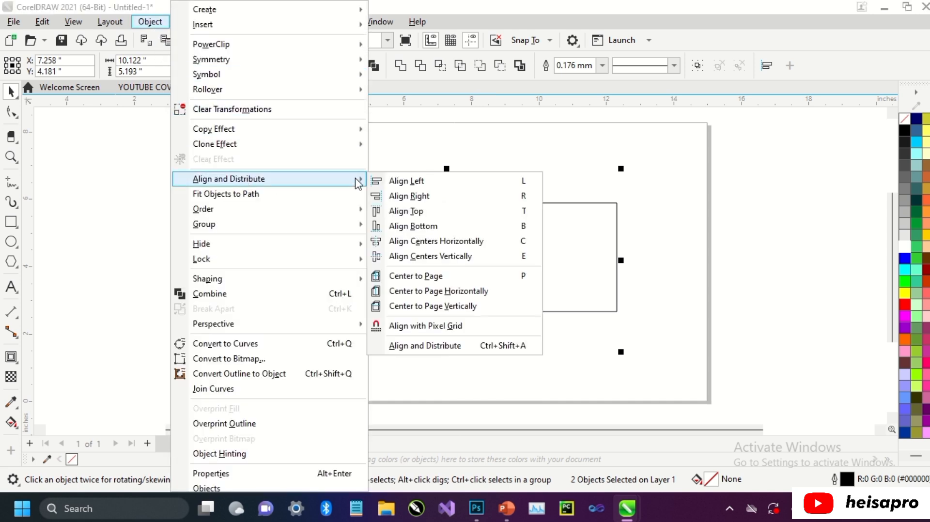
{"action": "left_click", "coordinate": [396, 182]}
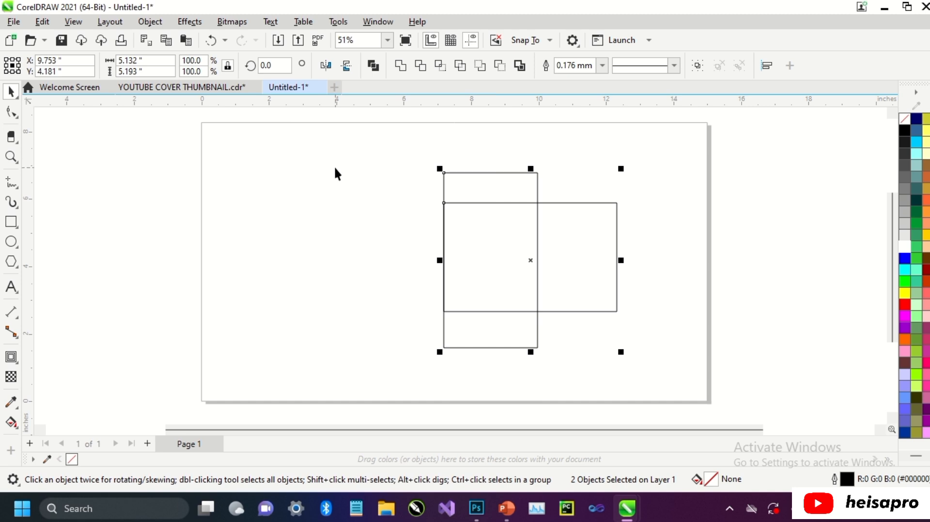
{"action": "key", "text": "ctrl+z"}
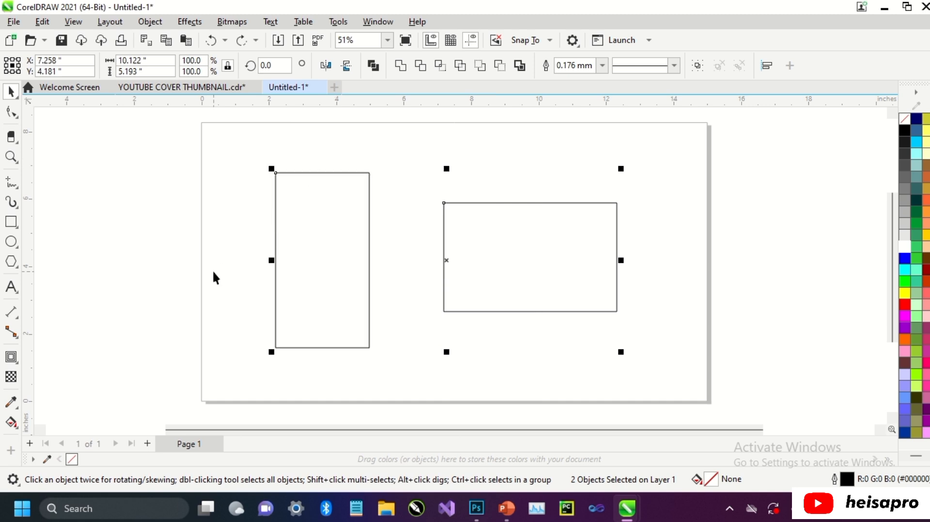
{"action": "key", "text": "l"}
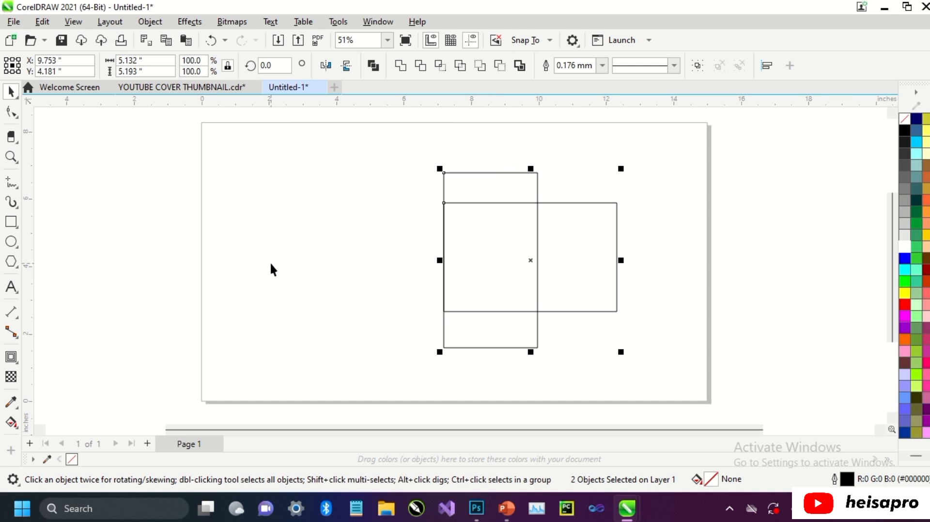
{"action": "key", "text": "ctrl+z"}
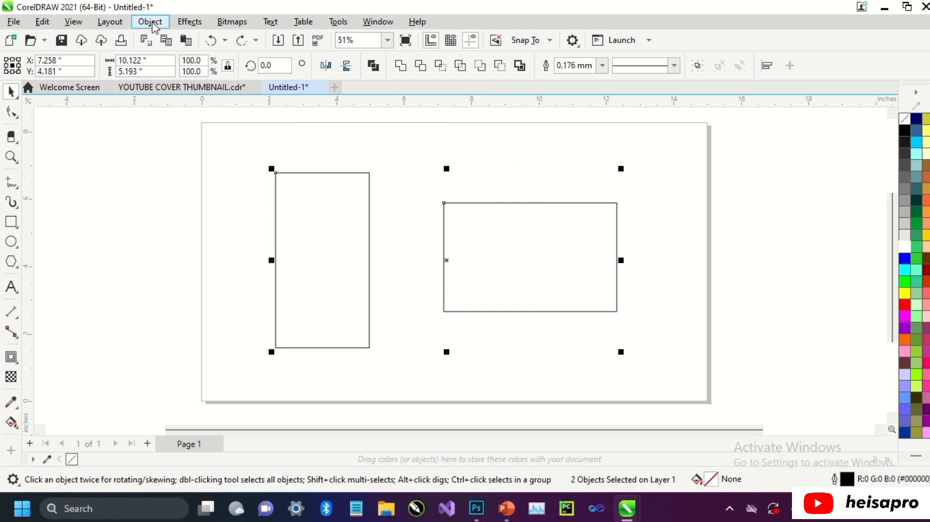
Step: Align the two selected rectangles by their right edges and undo it, then repeat the right alignment and undo it again
{"action": "left_click", "coordinate": [153, 24]}
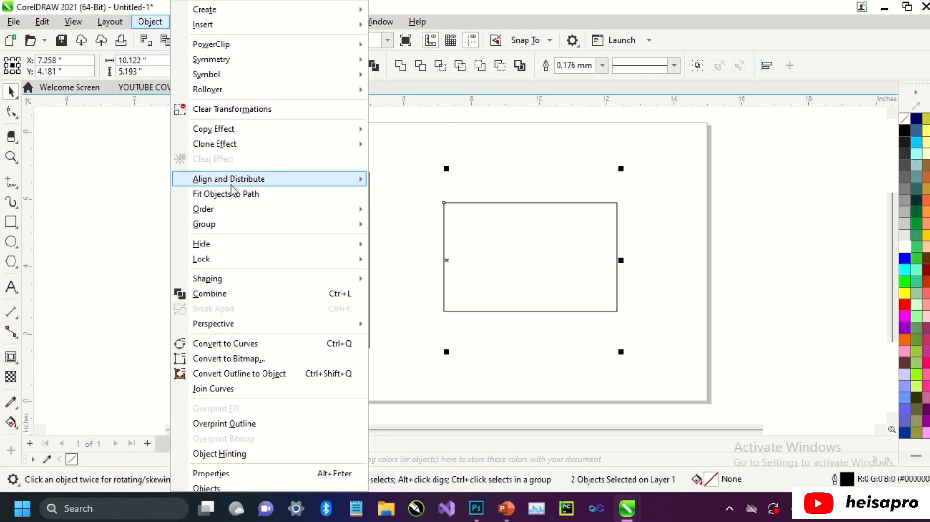
{"action": "mouse_move", "coordinate": [244, 186]}
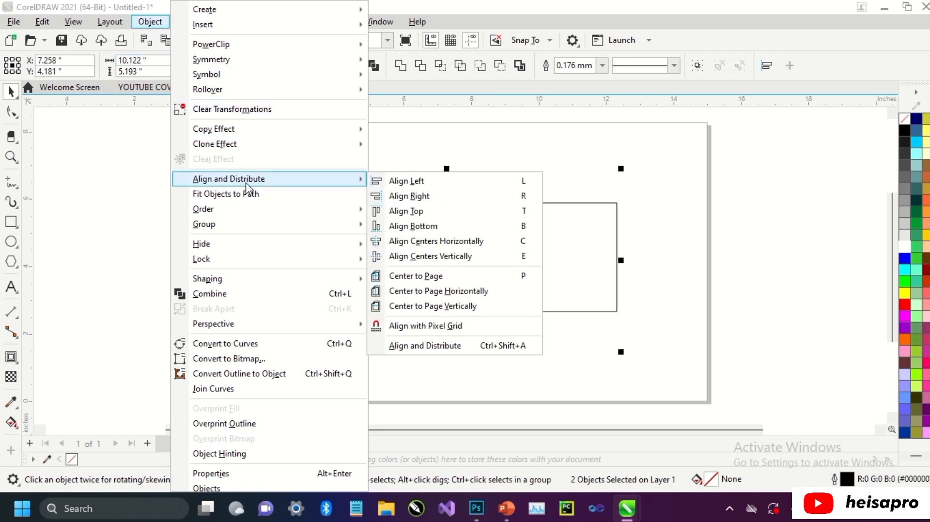
{"action": "left_click", "coordinate": [398, 196]}
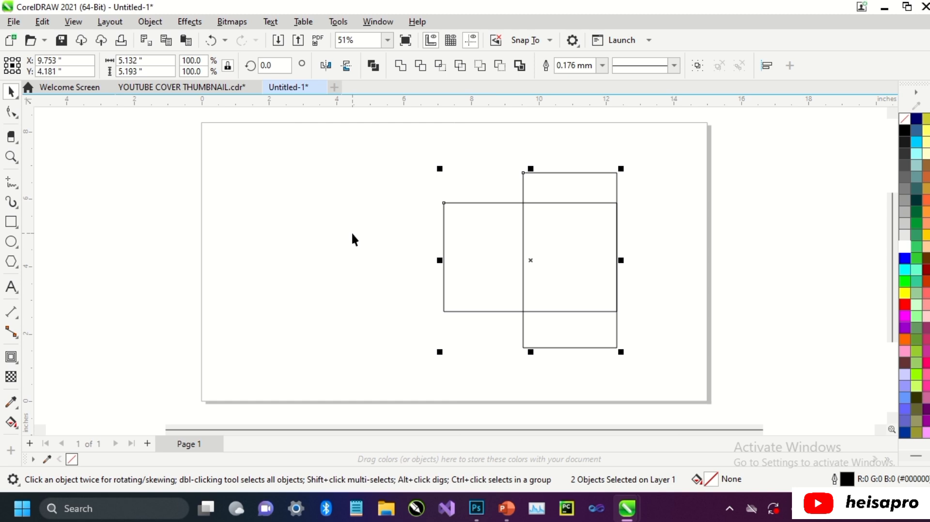
{"action": "key", "text": "ctrl+z"}
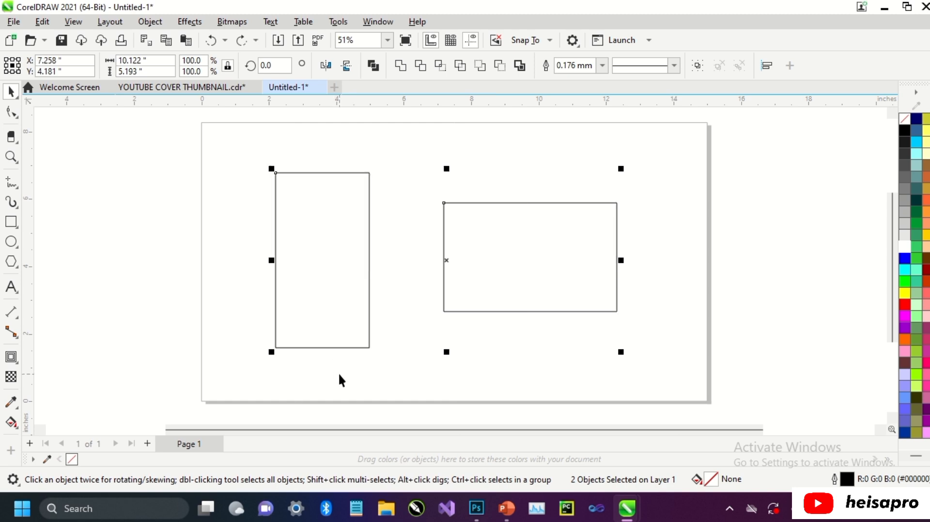
{"action": "key", "text": "r"}
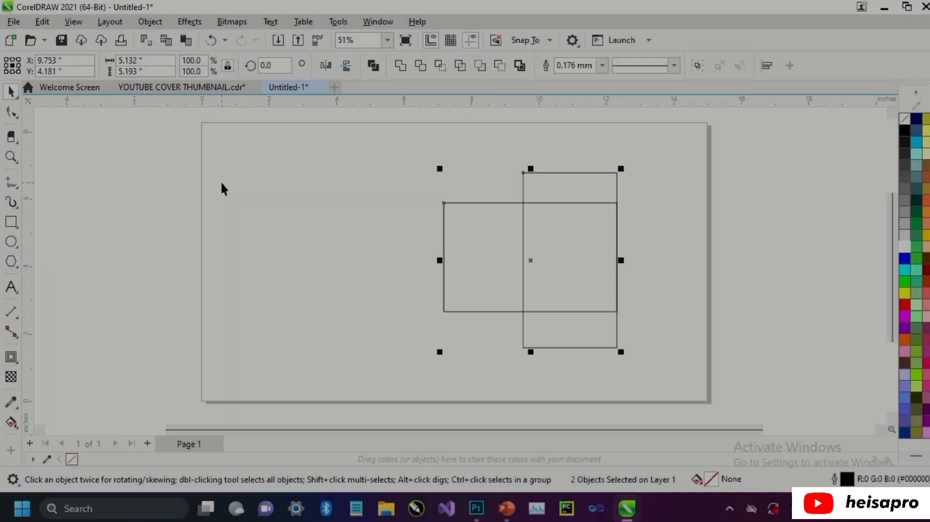
{"action": "key", "text": "ctrl+z"}
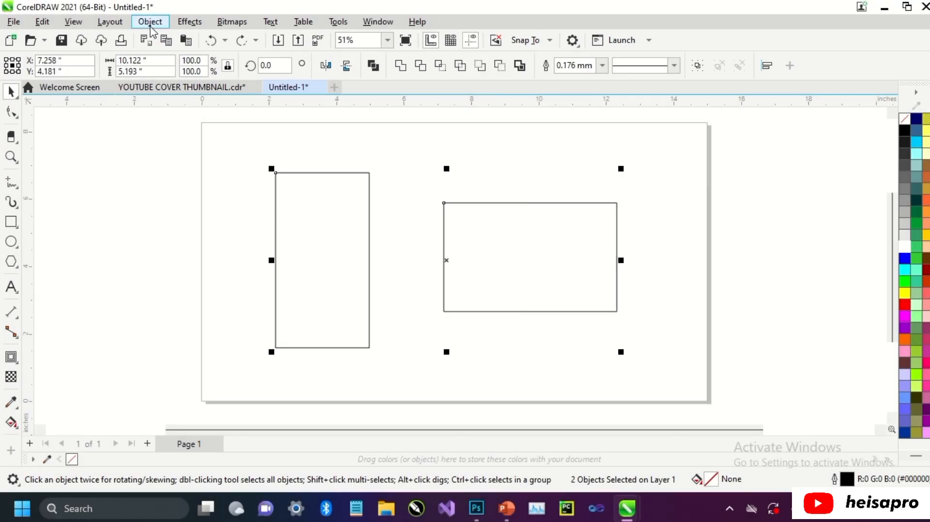
Step: Align the two selected rectangles by their top edges and undo it, then repeat the top alignment and undo it again
{"action": "left_click", "coordinate": [151, 26]}
{"action": "mouse_move", "coordinate": [226, 181]}
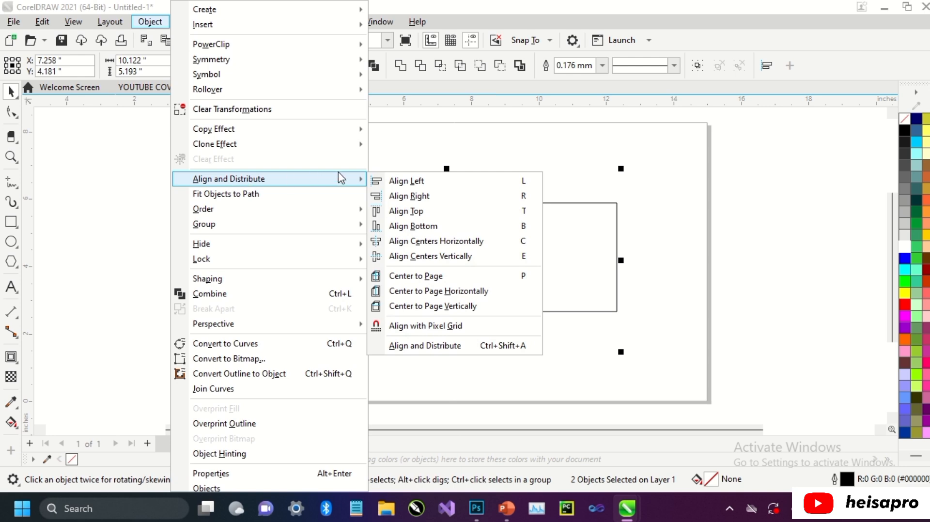
{"action": "left_click", "coordinate": [400, 212]}
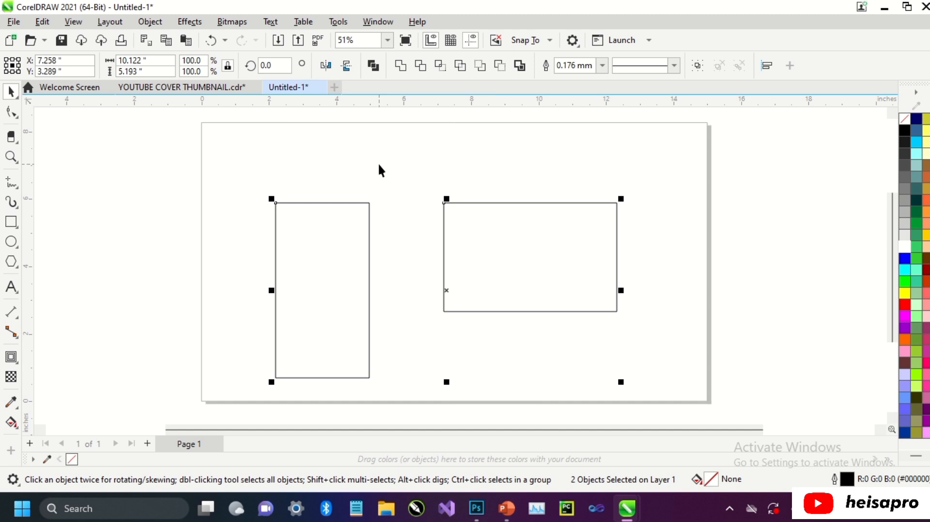
{"action": "key", "text": "ctrl+z"}
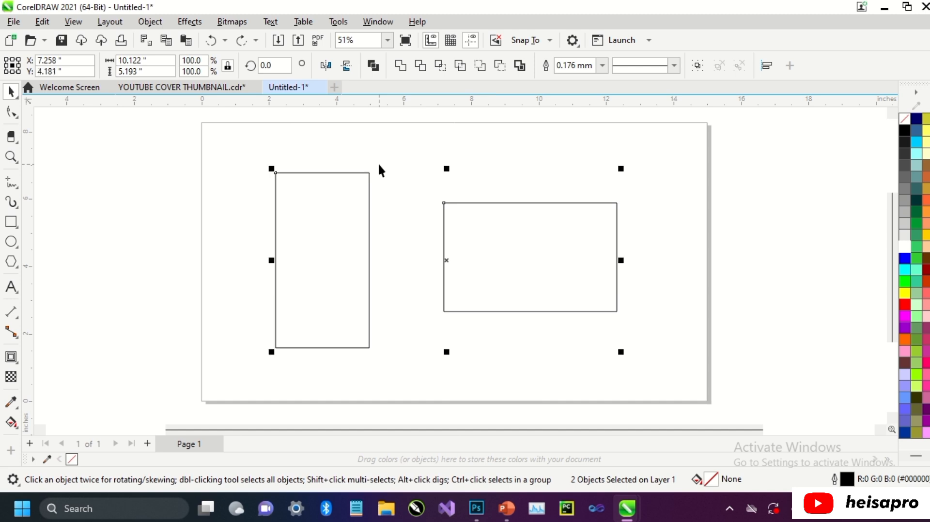
{"action": "key", "text": "t"}
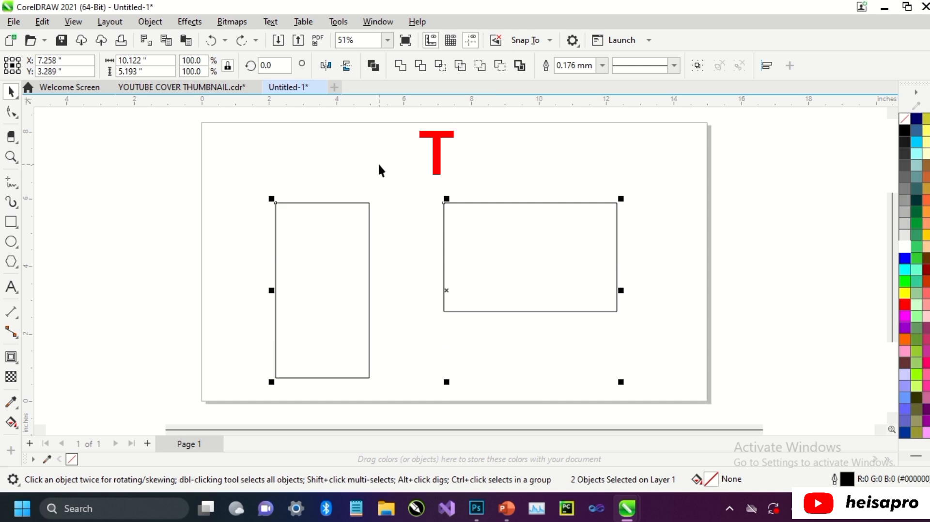
{"action": "key", "text": "ctrl+z"}
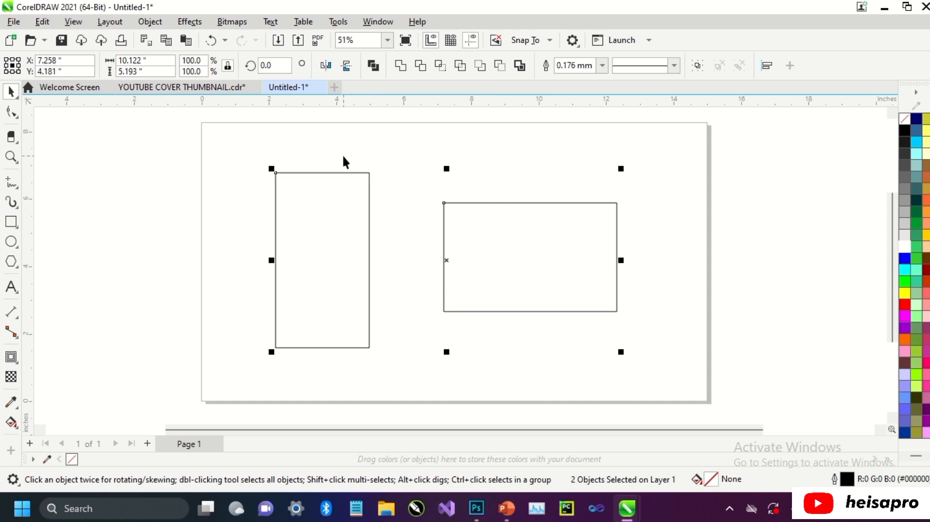
Step: Align the two selected rectangles by their bottom edges and undo it, then try the bottom alignment once more
{"action": "left_click", "coordinate": [150, 21]}
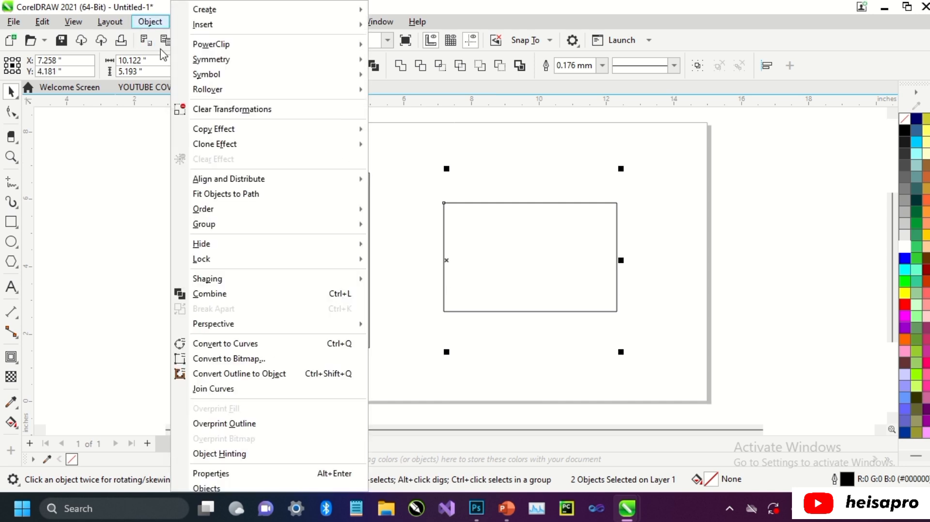
{"action": "mouse_move", "coordinate": [322, 180]}
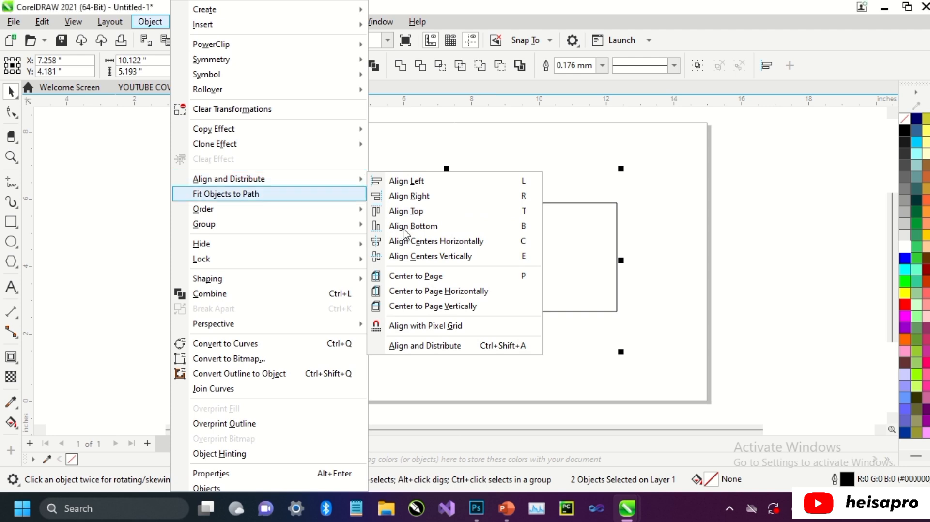
{"action": "left_click", "coordinate": [414, 226]}
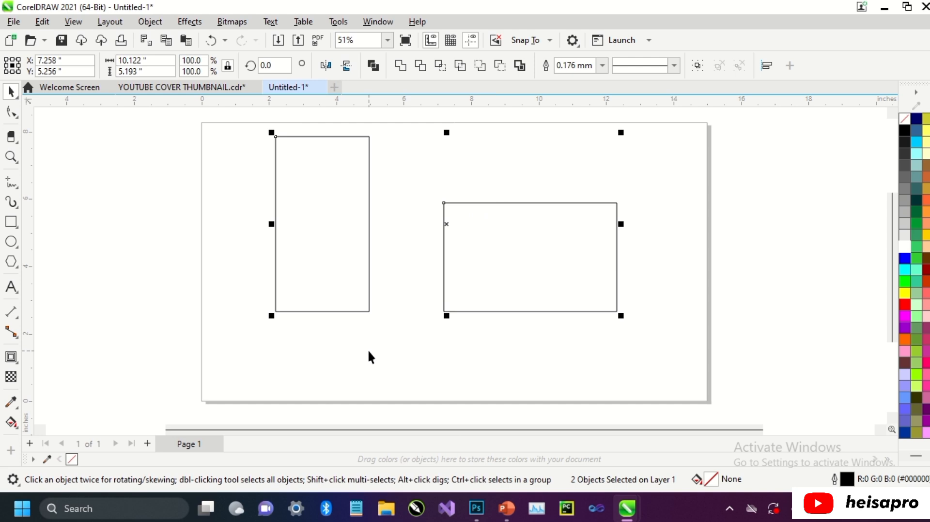
{"action": "key", "text": "ctrl+z"}
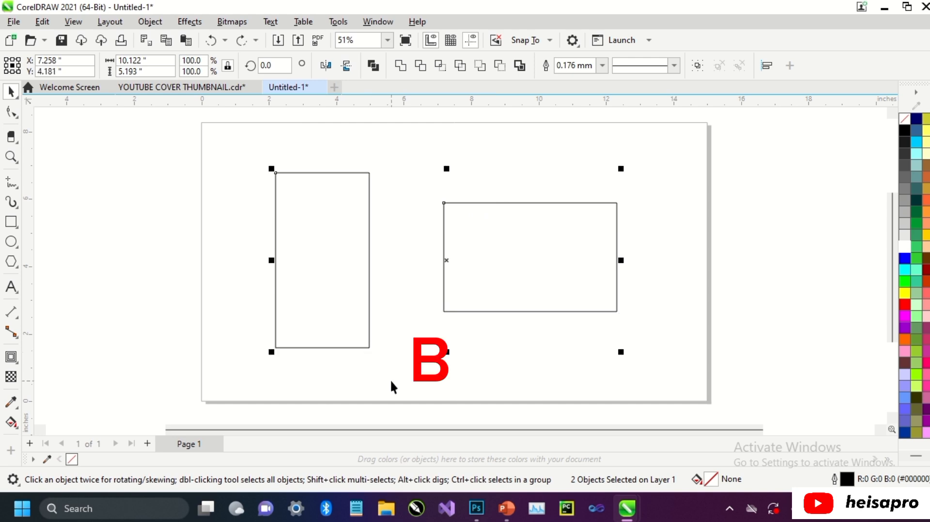
{"action": "key", "text": "b"}
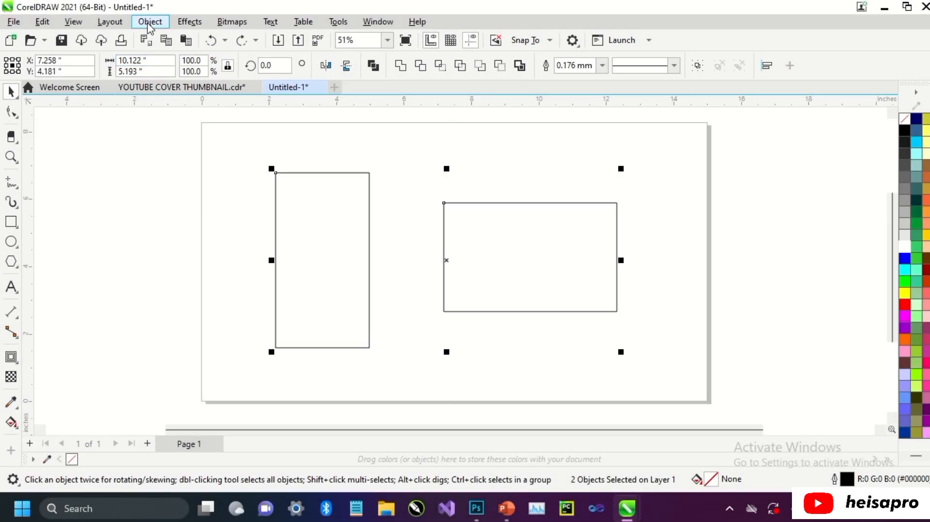
Step: Align the horizontal centers of the two selected rectangles
{"action": "left_click", "coordinate": [150, 21]}
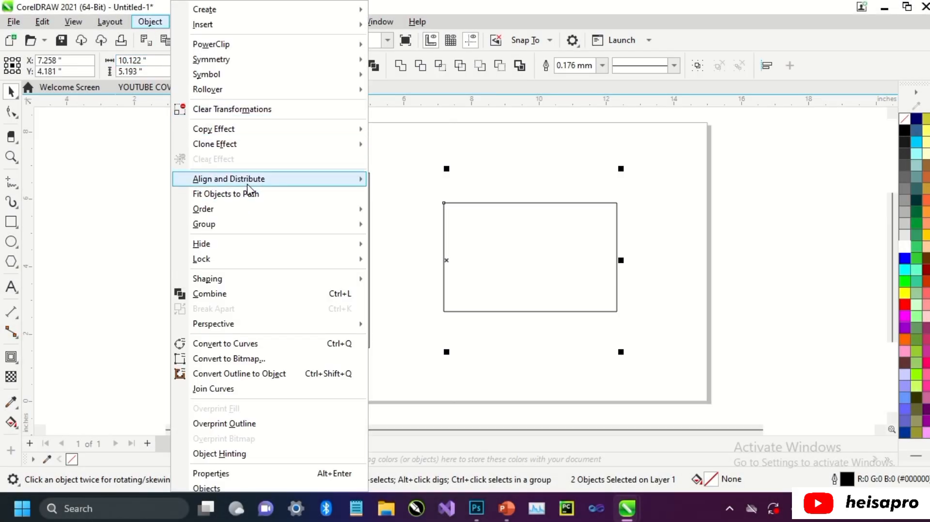
{"action": "mouse_move", "coordinate": [248, 180]}
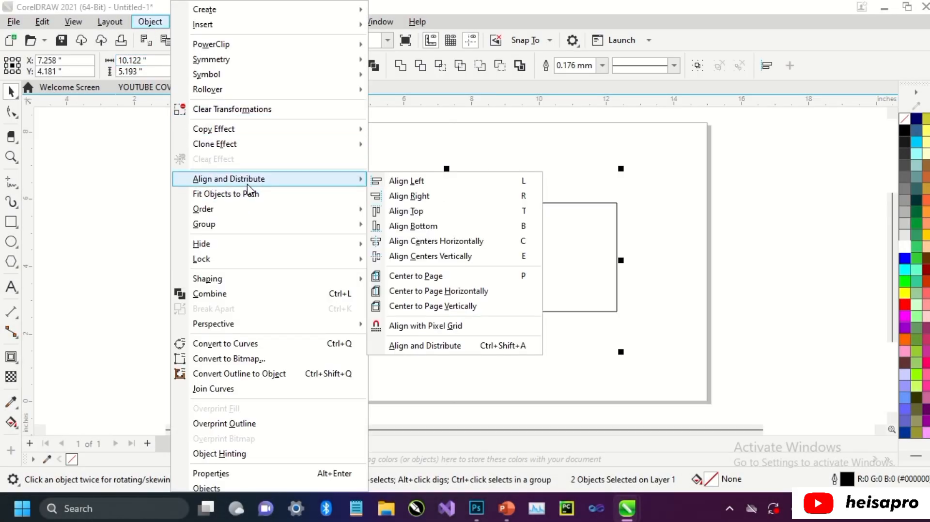
{"action": "left_click", "coordinate": [400, 244]}
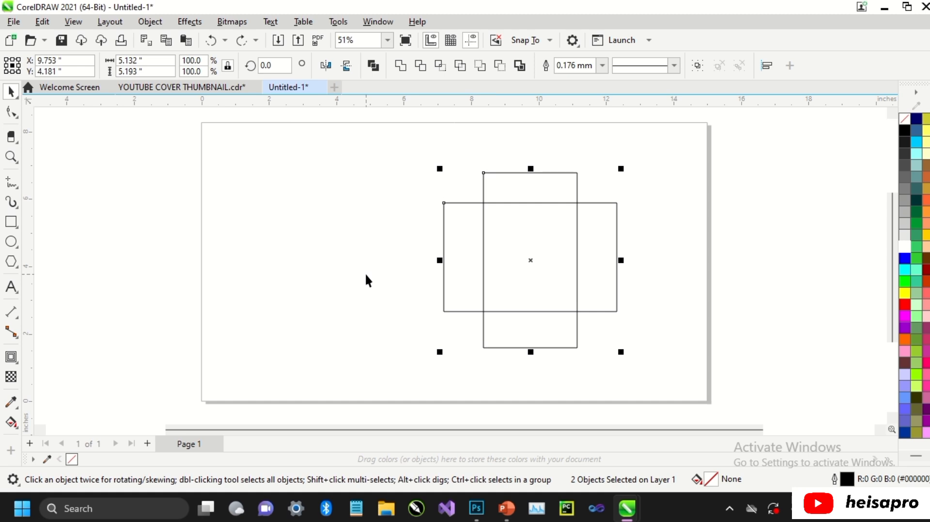
Step: Draw gauge rectangles about 1.176 in wide in the side gaps between the centered shapes, one on each side of the tall rectangle
{"action": "left_click", "coordinate": [10, 222]}
{"action": "left_click_drag", "start_coordinate": [443, 239], "coordinate": [484, 261]}
{"action": "left_click_drag", "start_coordinate": [578, 234], "coordinate": [616, 257]}
{"action": "key", "text": "space"}
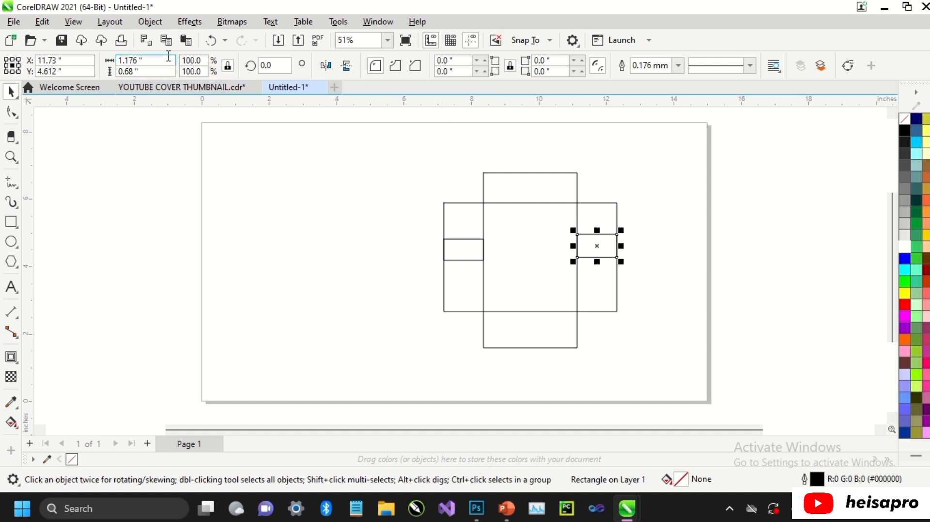
Step: Compare the widths of the two small gauge rectangles to check the horizontal centering
{"action": "left_click_drag", "start_coordinate": [160, 60], "coordinate": [117, 60]}
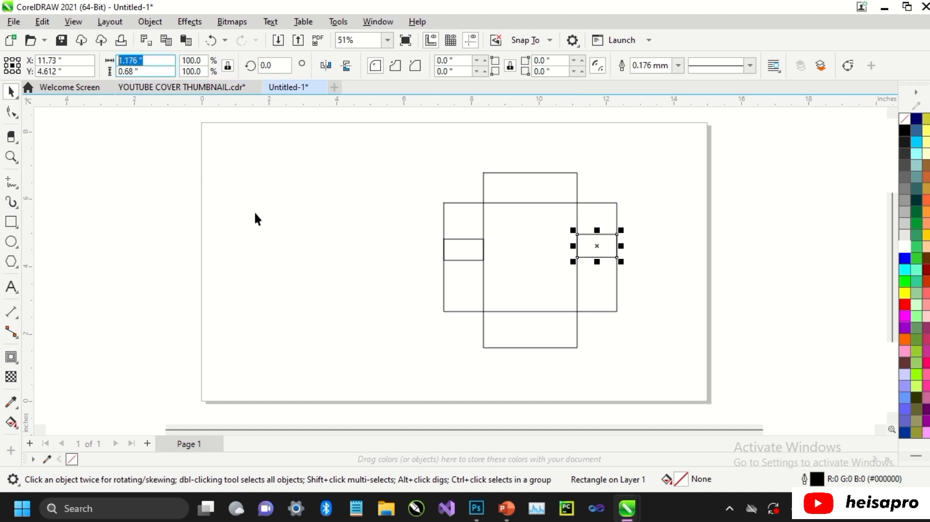
{"action": "left_click", "coordinate": [452, 252]}
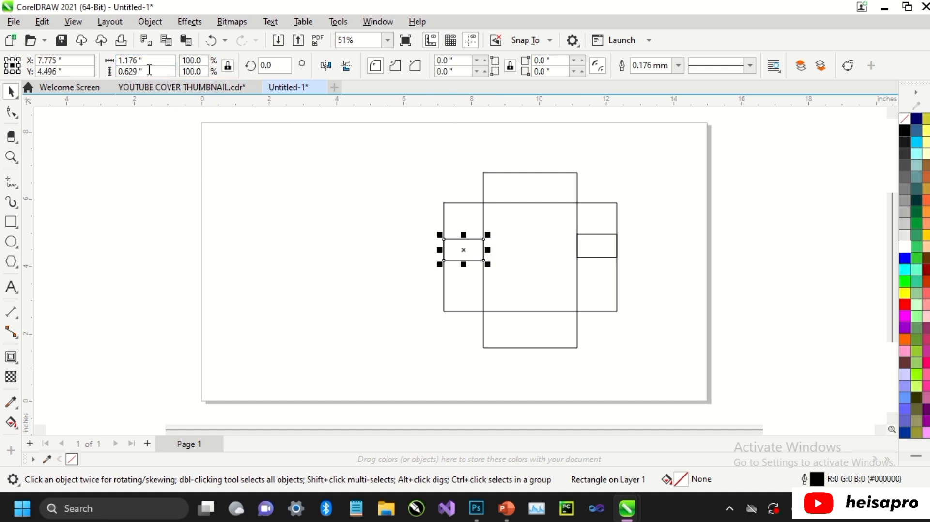
{"action": "left_click_drag", "start_coordinate": [145, 60], "coordinate": [119, 60]}
{"action": "left_click", "coordinate": [587, 253], "text": "shift"}
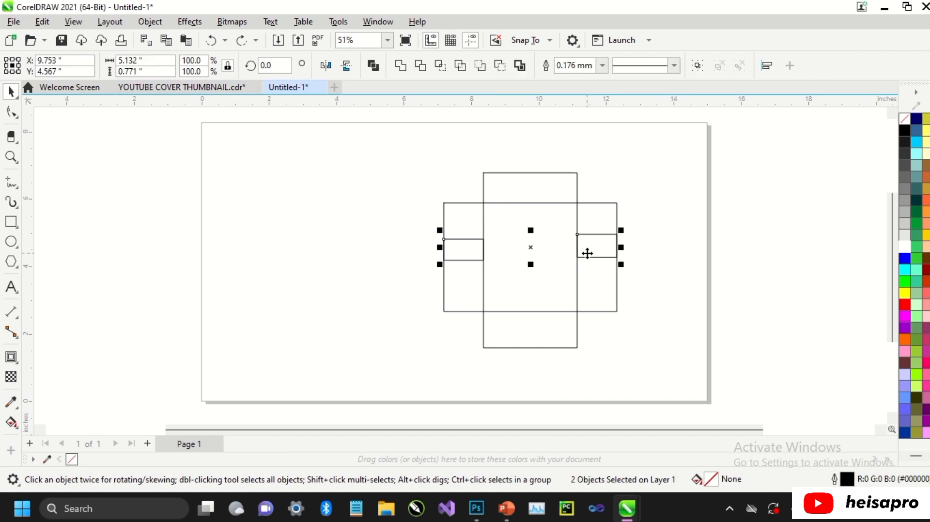
Step: Undo the gauge rectangles and the horizontal centering, then repeat the horizontal center alignment and undo it
{"action": "key", "text": "ctrl+z"}
{"action": "key", "text": "ctrl+z"}
{"action": "key", "text": "ctrl+z"}
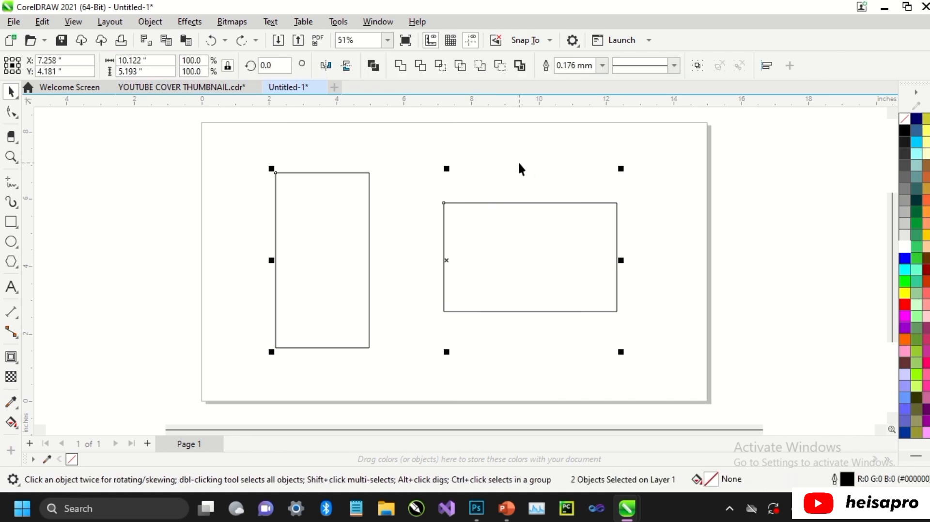
{"action": "key", "text": "c"}
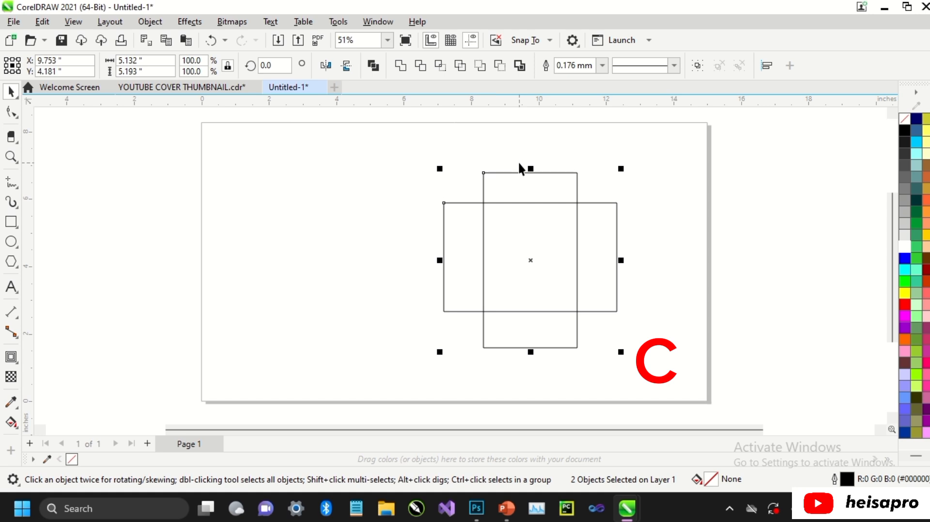
{"action": "key", "text": "ctrl+z"}
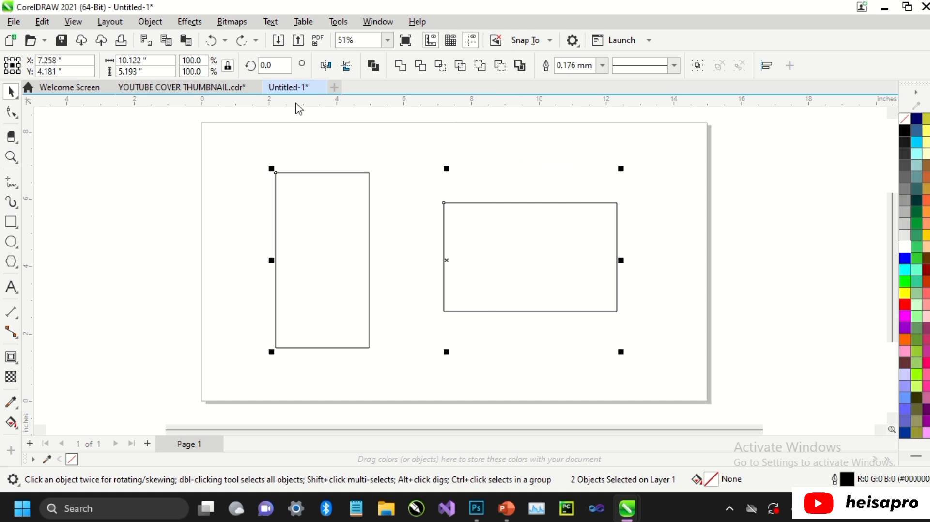
Step: Align the vertical centers of the two selected rectangles
{"action": "left_click", "coordinate": [149, 21]}
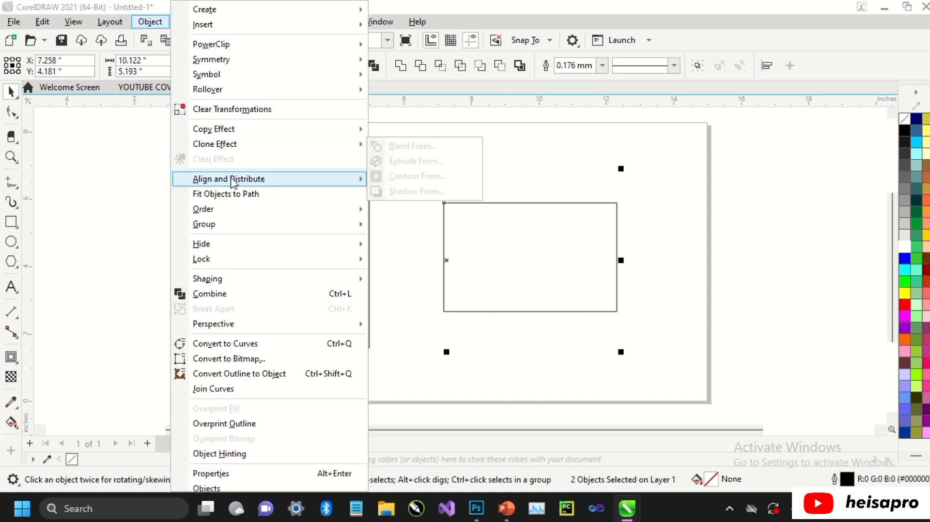
{"action": "mouse_move", "coordinate": [234, 180]}
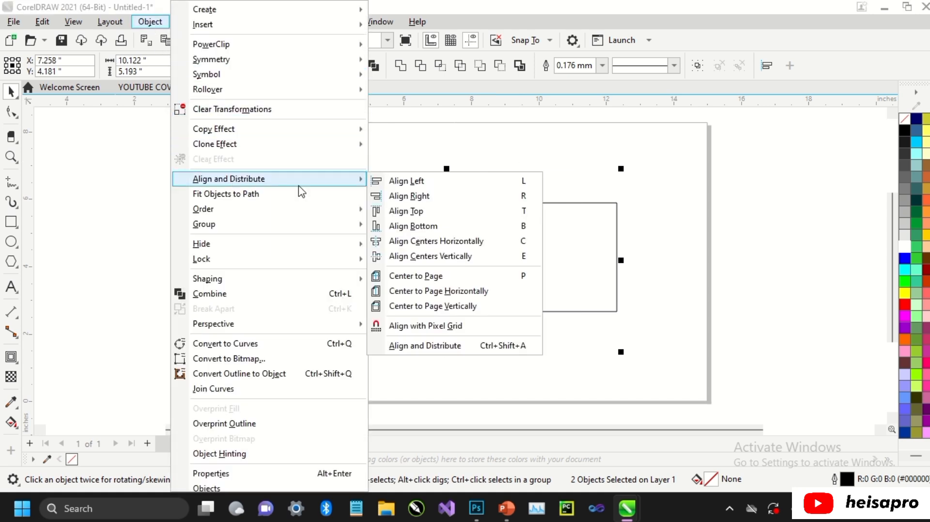
{"action": "left_click", "coordinate": [420, 259]}
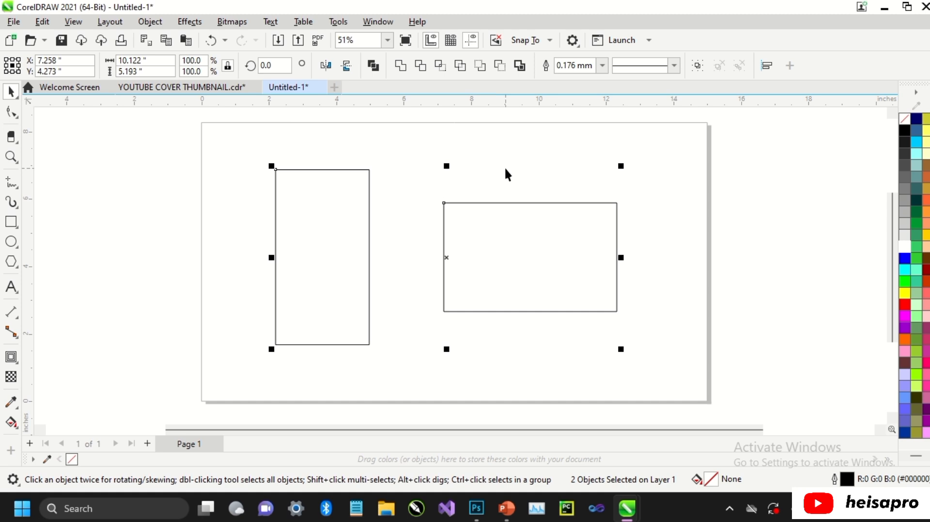
Step: Draw two gauge rectangles about 0.984 in high spanning the height offsets between the shapes' upper edges and lower edges
{"action": "left_click", "coordinate": [12, 222]}
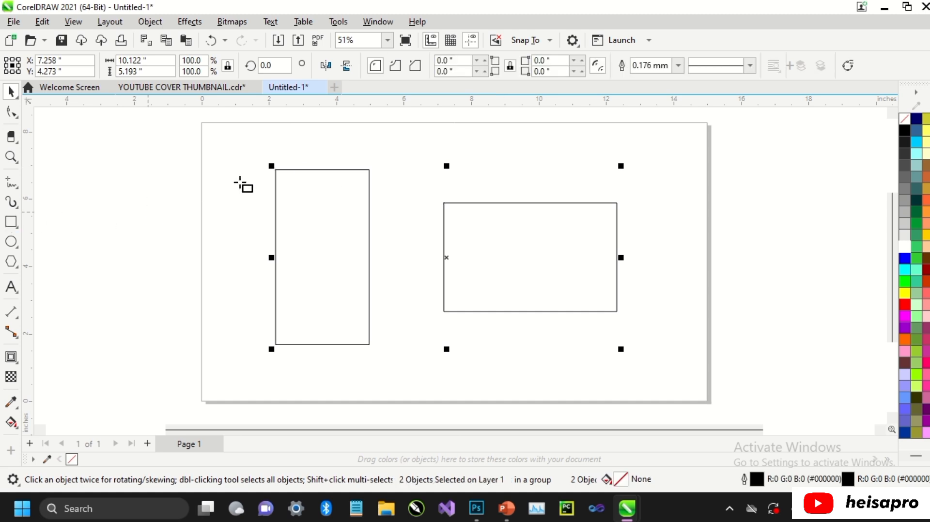
{"action": "left_click_drag", "start_coordinate": [306, 169], "coordinate": [491, 203]}
{"action": "left_click_drag", "start_coordinate": [486, 311], "coordinate": [315, 345]}
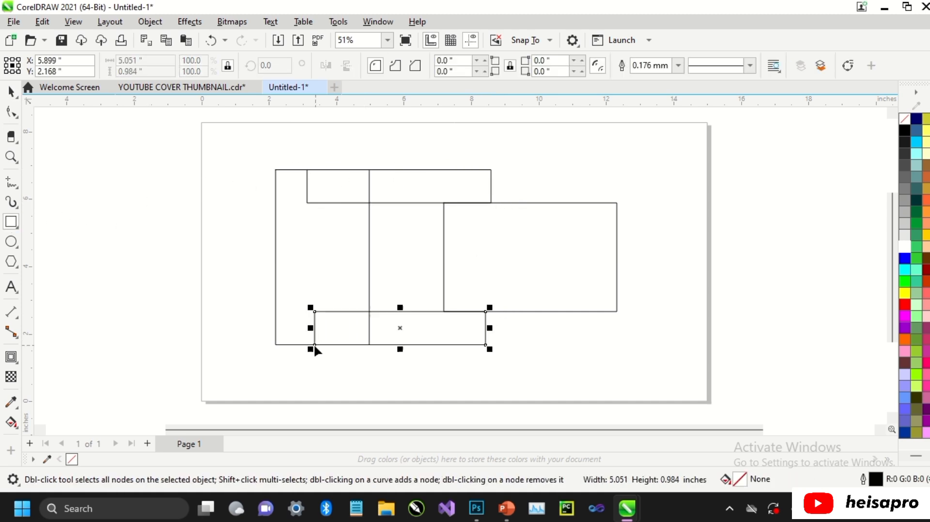
{"action": "key", "text": "space"}
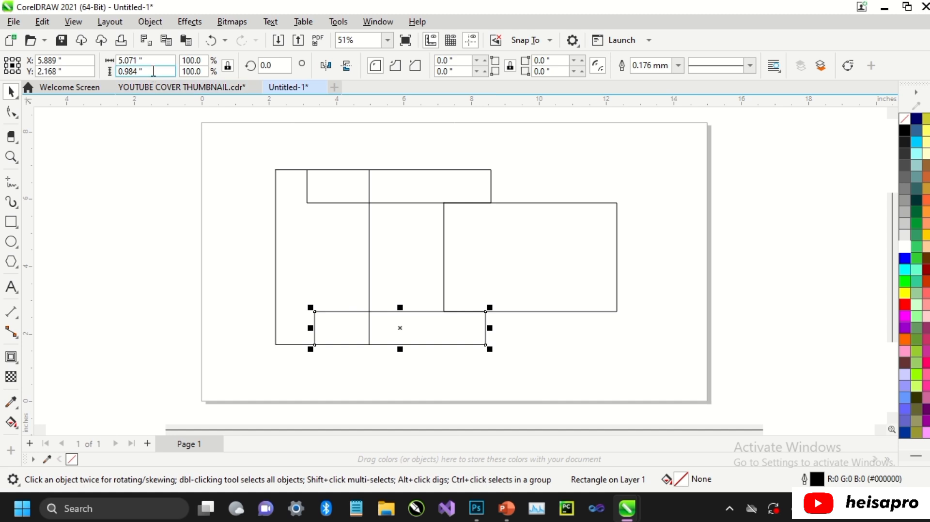
Step: Compare the heights of the upper and lower gauge rectangles to check the vertical centering
{"action": "left_click_drag", "start_coordinate": [147, 71], "coordinate": [116, 72]}
{"action": "left_click", "coordinate": [386, 178]}
{"action": "left_click_drag", "start_coordinate": [145, 72], "coordinate": [113, 73]}
{"action": "left_click", "coordinate": [165, 167]}
{"action": "left_click", "coordinate": [379, 189]}
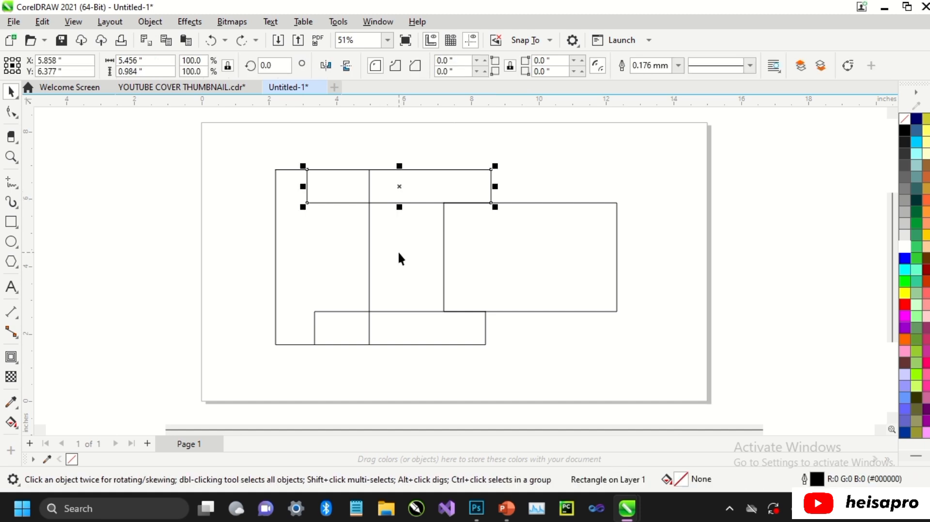
Step: Undo the gauge rectangles and the vertical centering, then repeat the vertical center alignment and undo it
{"action": "key", "text": "ctrl+z"}
{"action": "key", "text": "ctrl+z"}
{"action": "key", "text": "ctrl+z"}
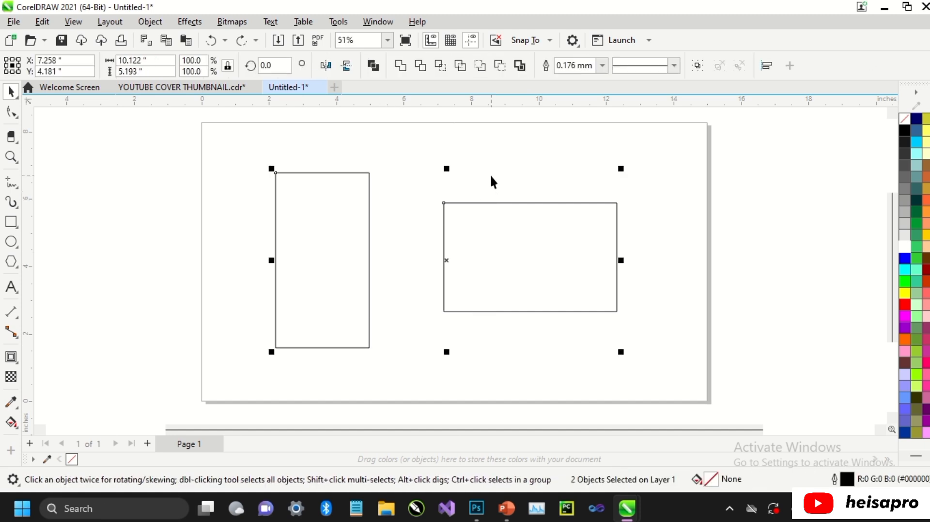
{"action": "key", "text": "e"}
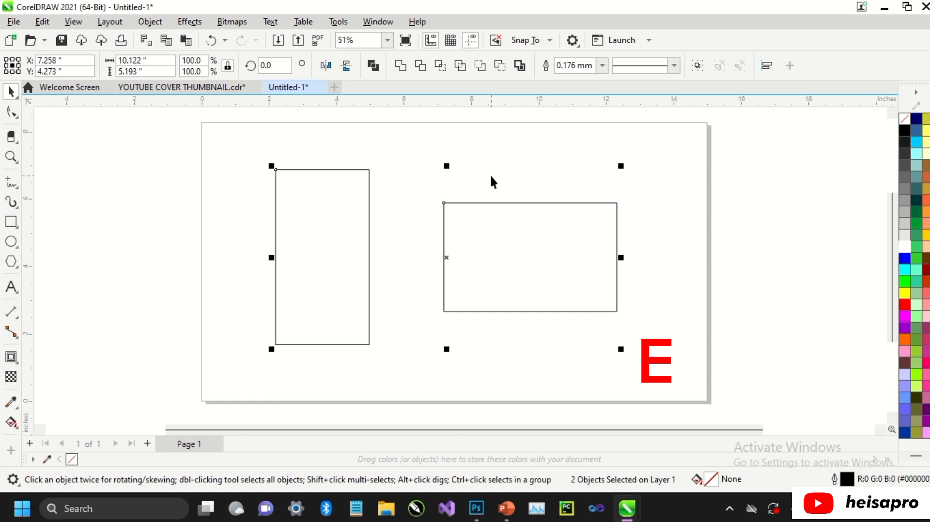
{"action": "key", "text": "ctrl+z"}
Step: Center the two selected rectangles on each other both horizontally and vertically
{"action": "key", "text": "c"}
{"action": "key", "text": "e"}
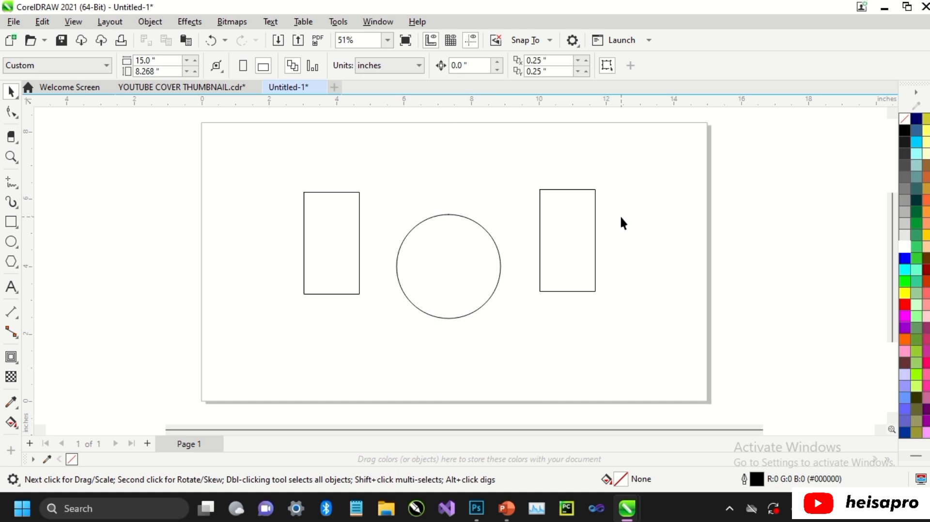
Step: Align the rectangle left of the circle to the circle's left edge and vertical center
{"action": "left_click", "coordinate": [339, 225]}
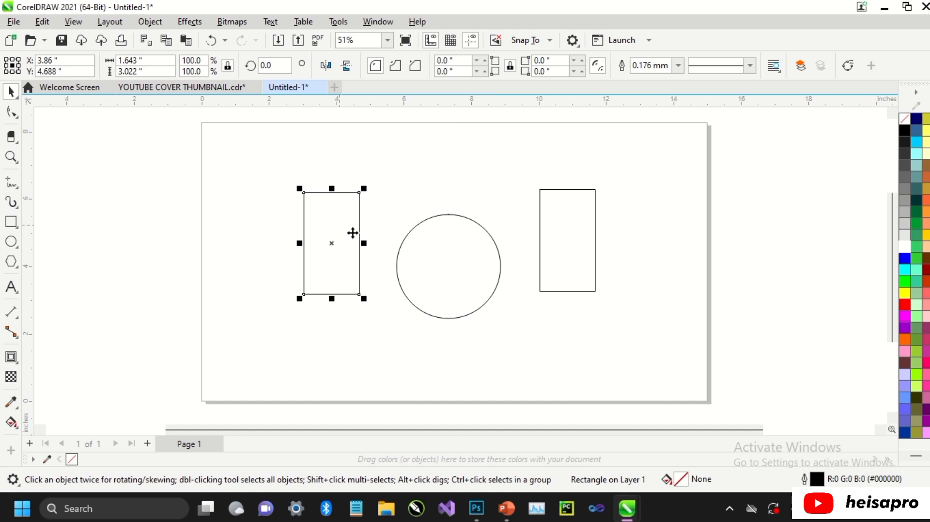
{"action": "left_click", "coordinate": [418, 246], "text": "shift"}
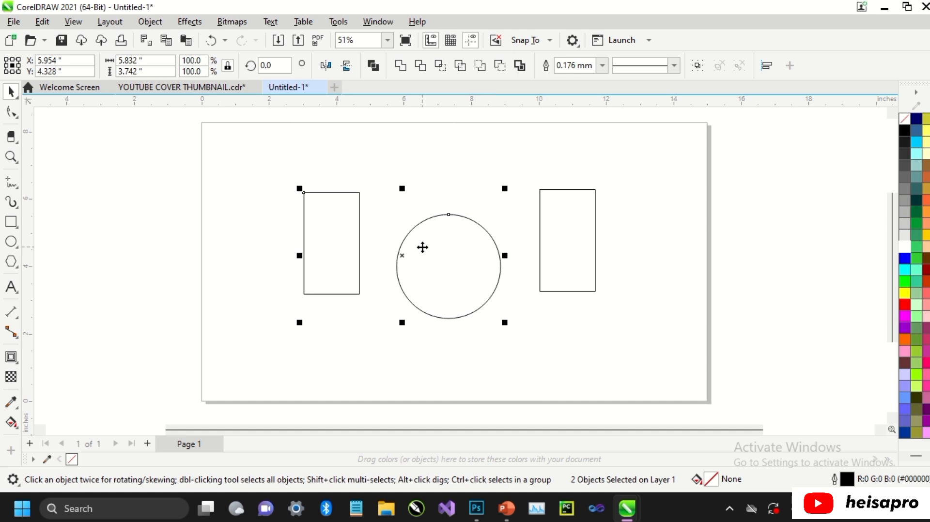
{"action": "key", "text": "l"}
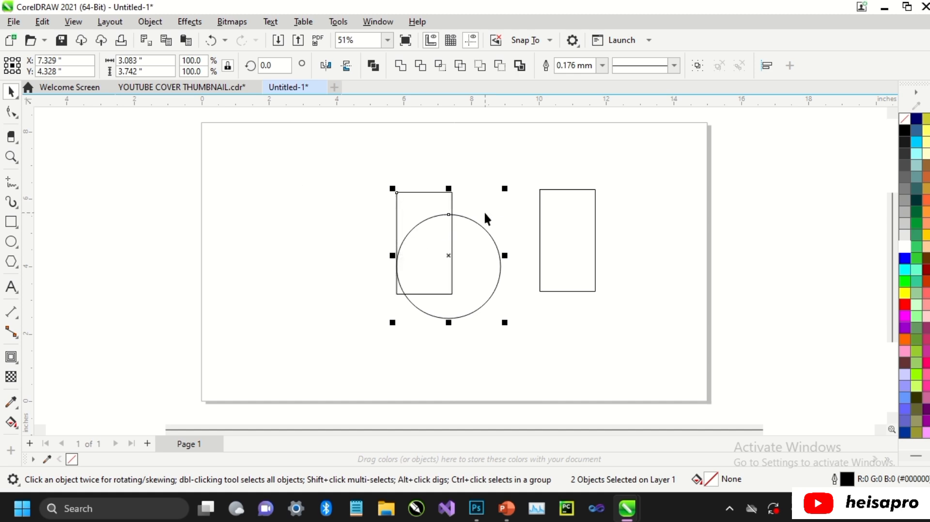
{"action": "key", "text": "e"}
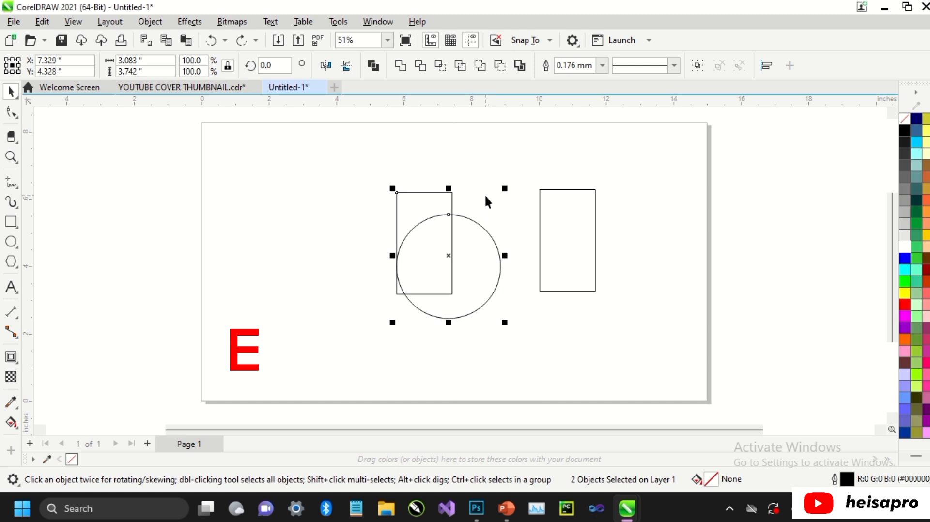
{"action": "left_click", "coordinate": [485, 197]}
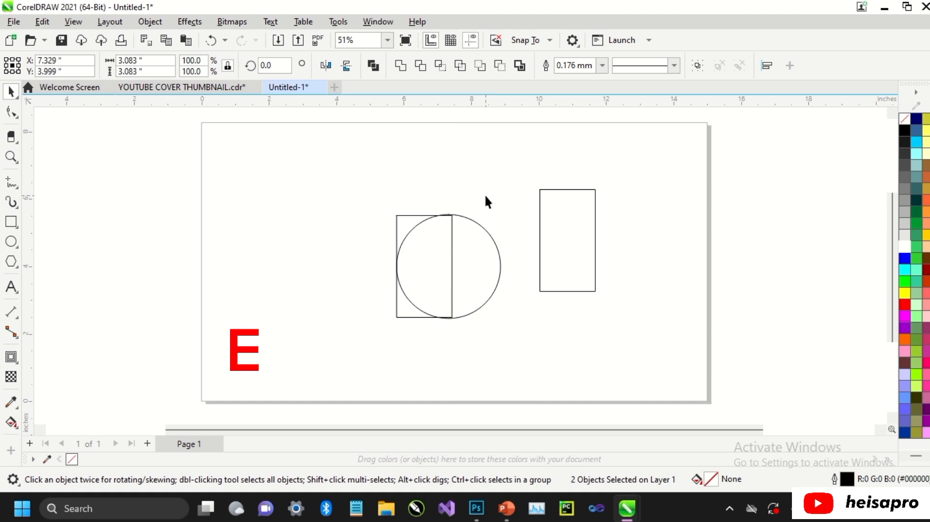
Step: Mirror the left-aligned rectangle horizontally across its left edge so it sits outside the circle, touching its left side
{"action": "left_click", "coordinate": [410, 220]}
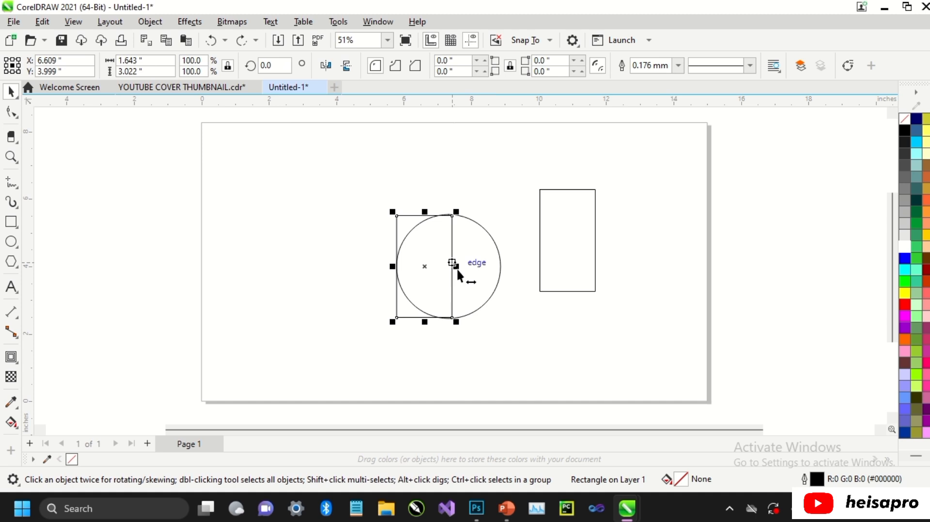
{"action": "left_click_drag", "start_coordinate": [457, 268], "coordinate": [382, 274]}
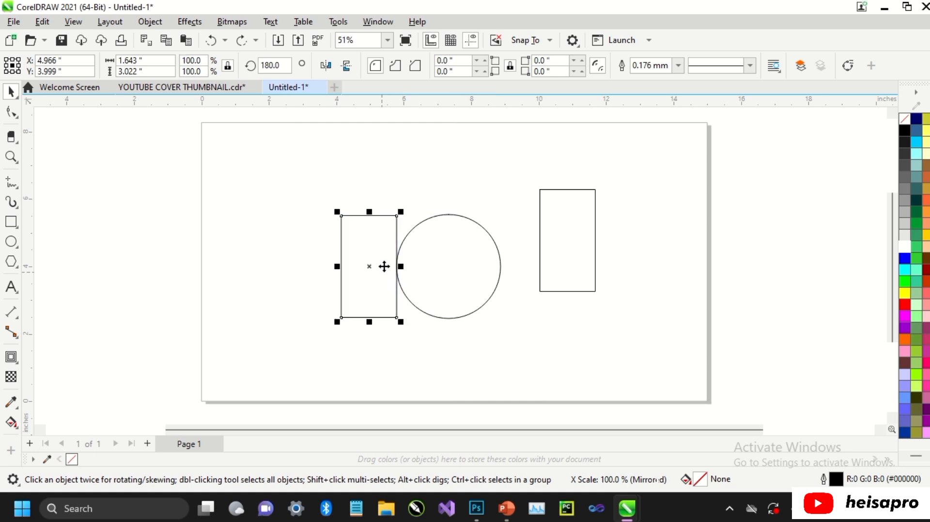
{"action": "left_click", "coordinate": [416, 184]}
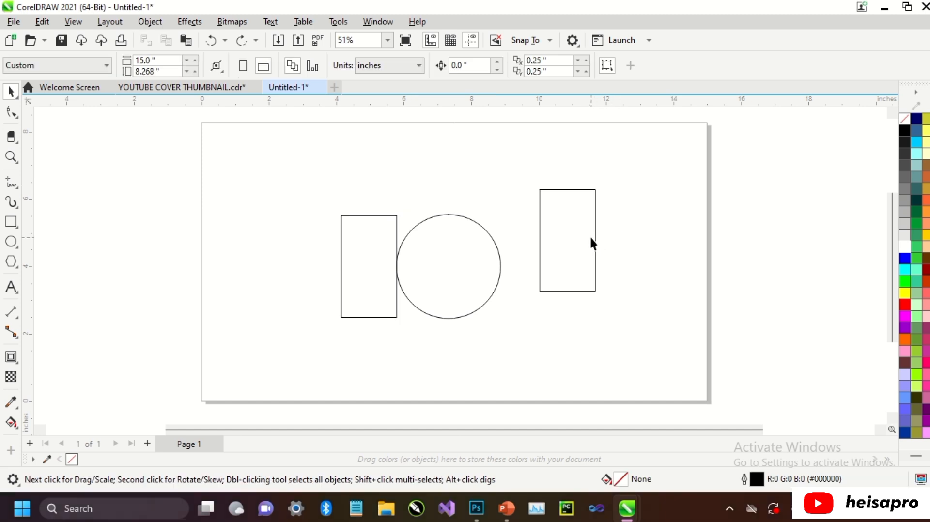
Step: Align the rectangle right of the circle to the circle's right edge and vertical center
{"action": "left_click", "coordinate": [592, 238]}
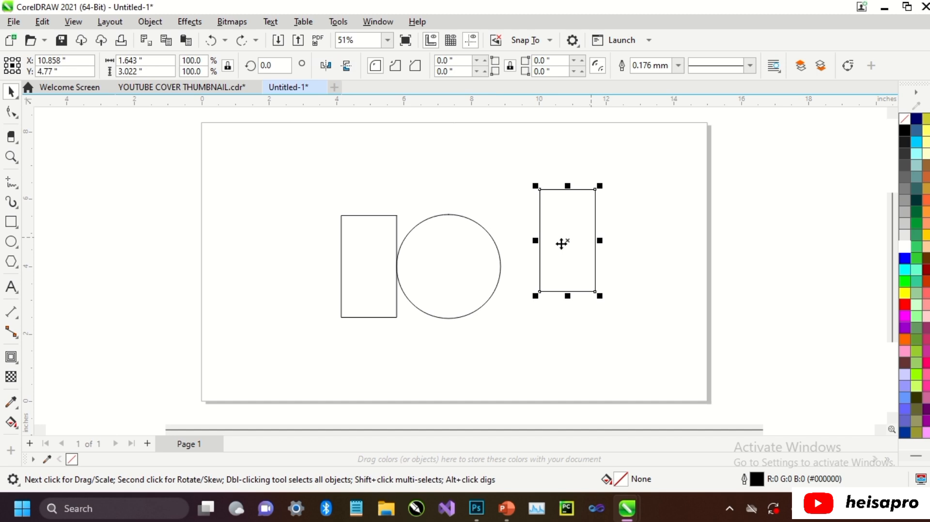
{"action": "left_click", "coordinate": [485, 260], "text": "shift"}
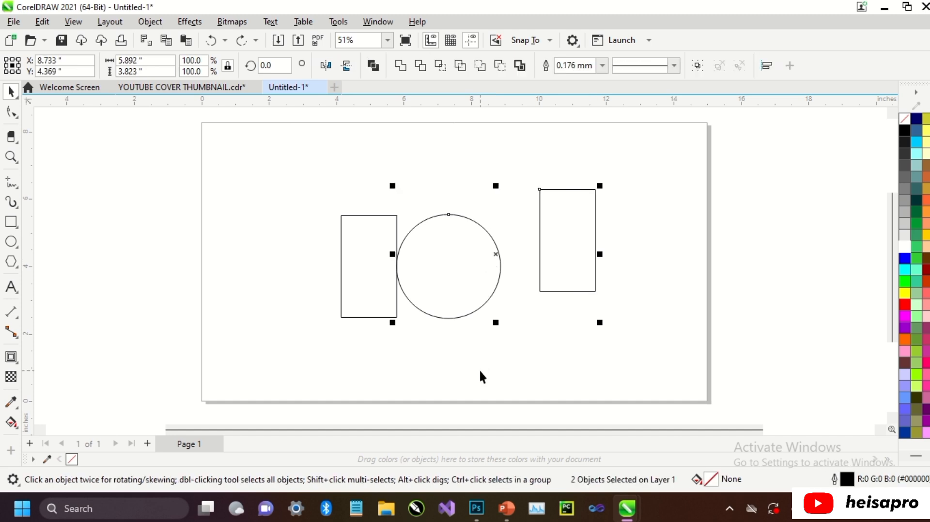
{"action": "key", "text": "r"}
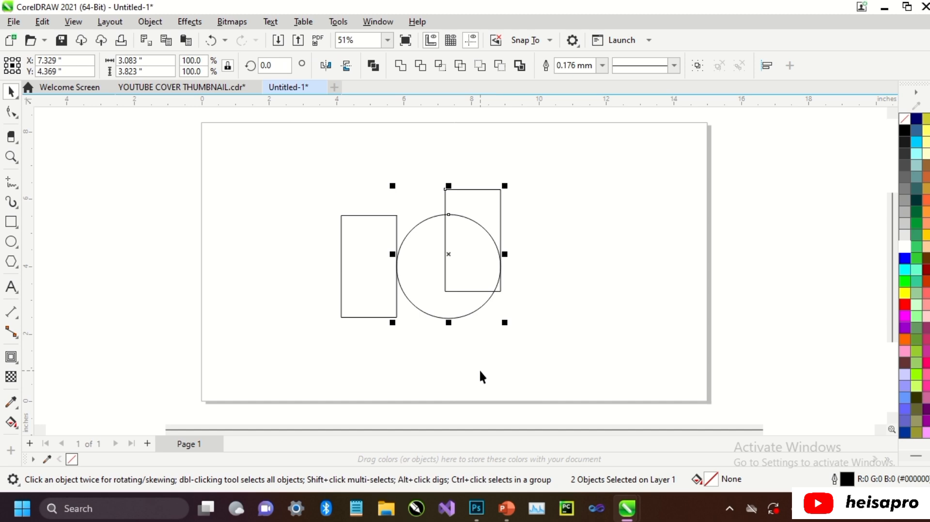
{"action": "key", "text": "e"}
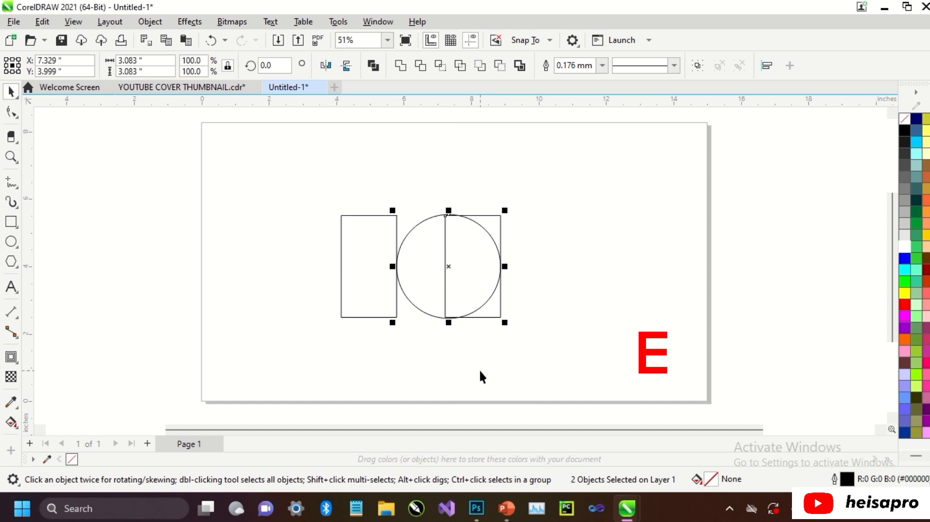
{"action": "left_click", "coordinate": [479, 369]}
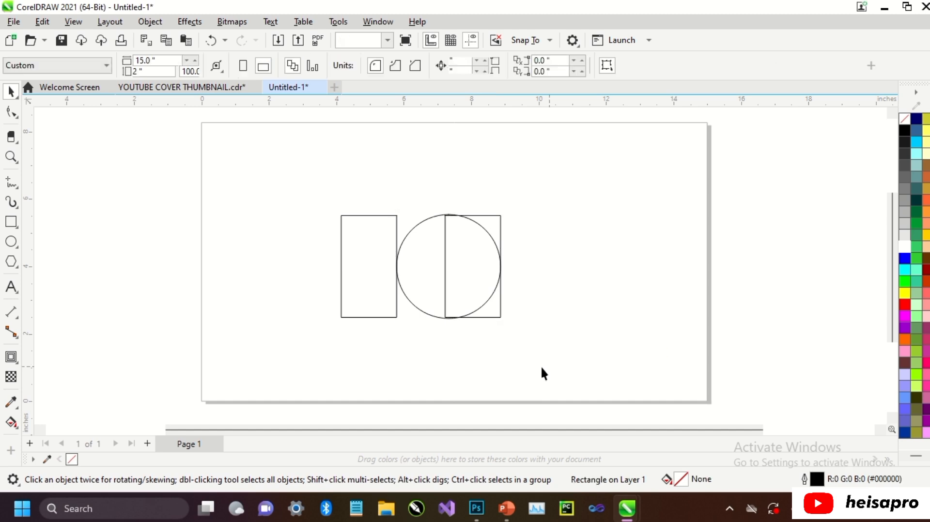
Step: Mirror the right-aligned rectangle horizontally across its right edge so it sits outside the circle, touching its right side
{"action": "left_click", "coordinate": [498, 227]}
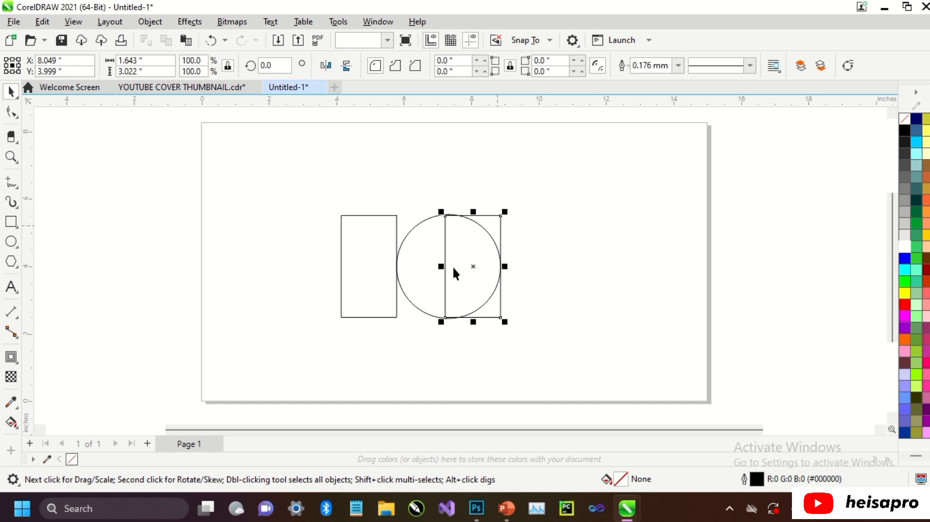
{"action": "left_click_drag", "start_coordinate": [442, 268], "coordinate": [530, 272]}
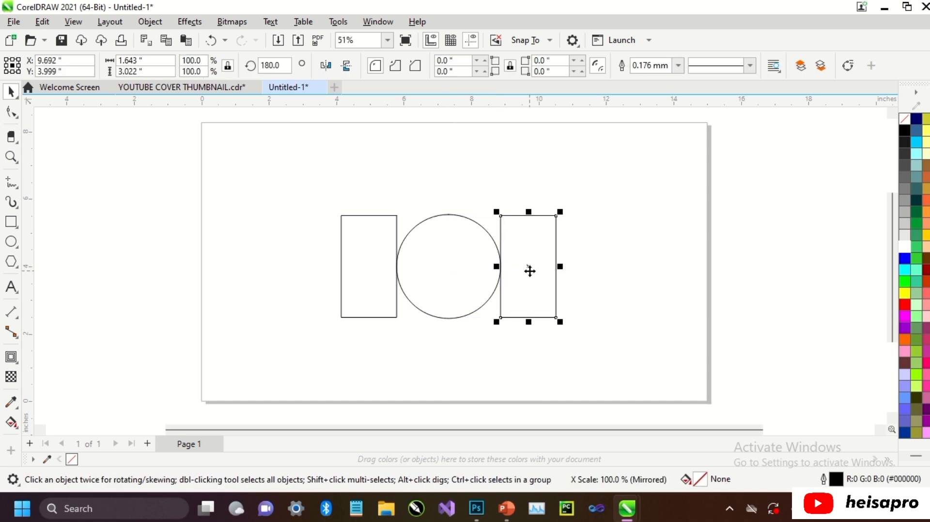
Step: Draw a straight vertical line about 3.83 inches long between the left circles and the central square with the Freehand tool
{"action": "left_click", "coordinate": [603, 269]}
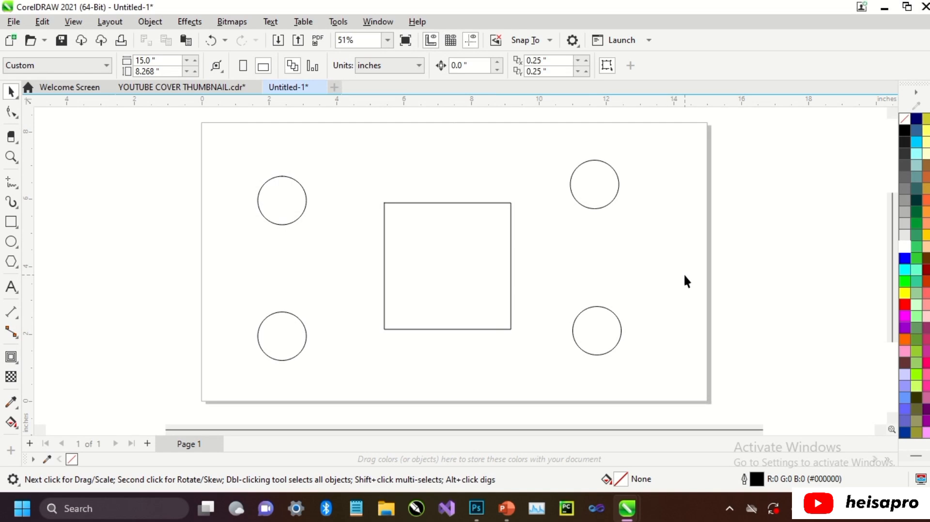
{"action": "key", "text": "ctrl+z"}
{"action": "left_click", "coordinate": [11, 183]}
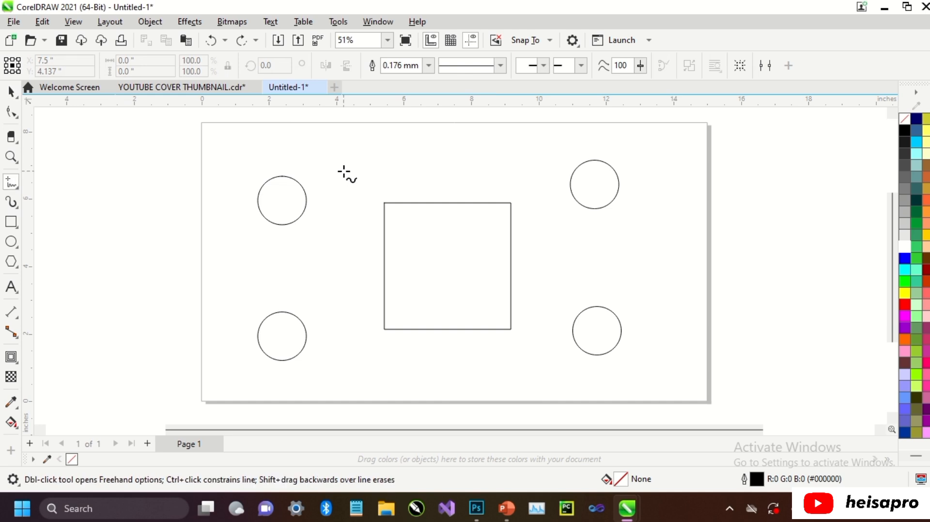
{"action": "left_click_drag", "start_coordinate": [343, 172], "coordinate": [343, 301]}
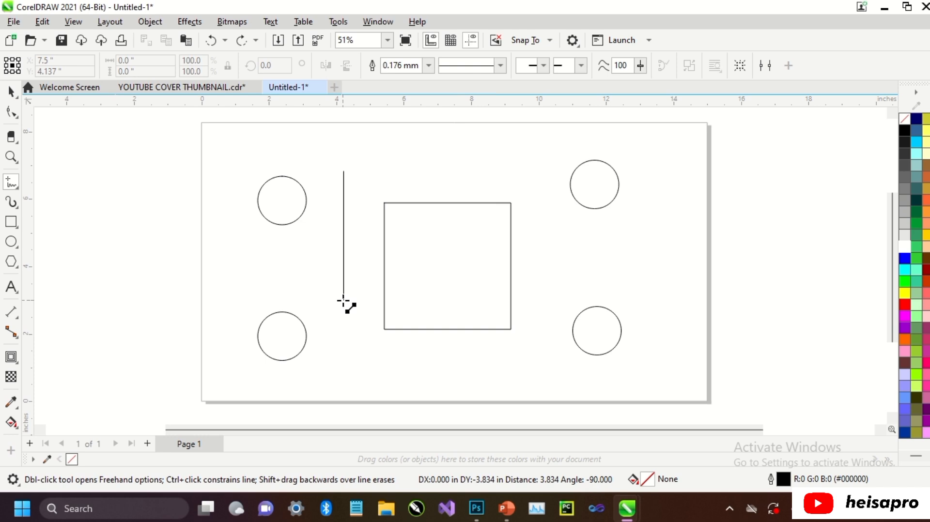
{"action": "left_click_drag", "start_coordinate": [343, 301], "coordinate": [343, 301]}
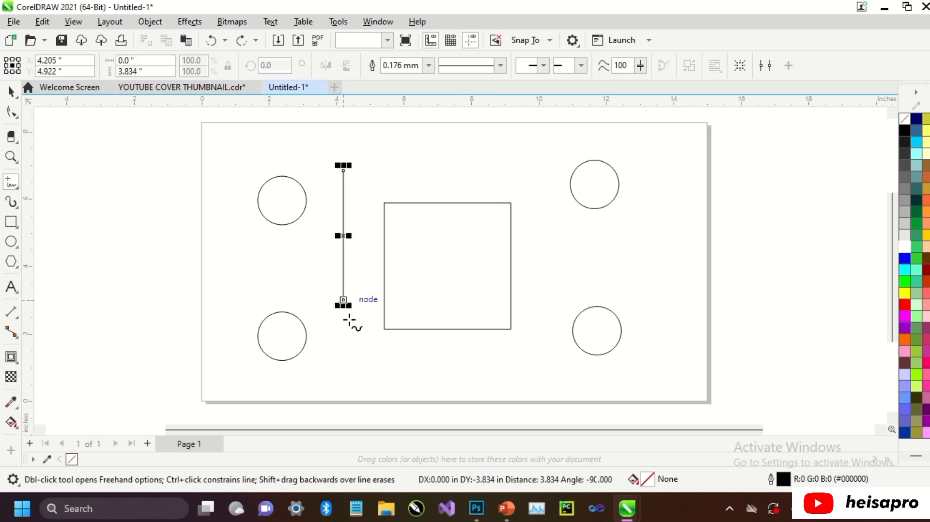
{"action": "key", "text": "space"}
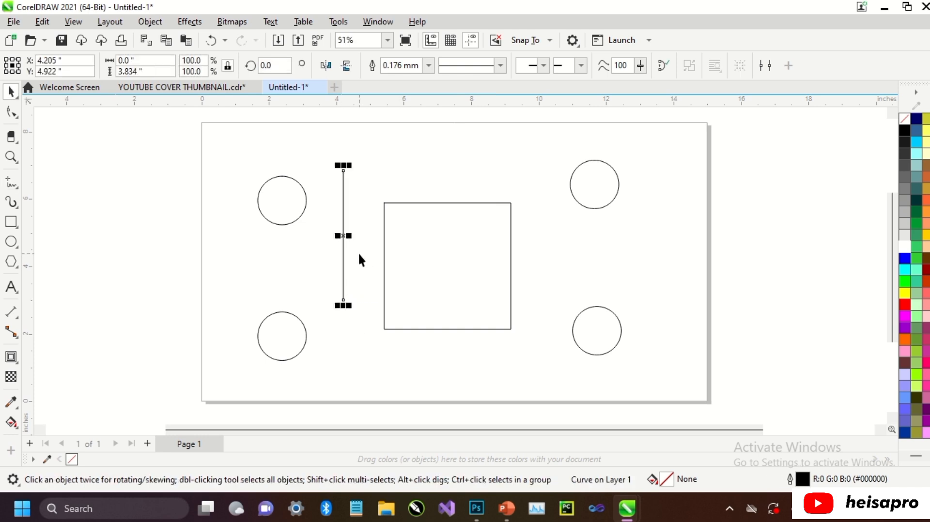
Step: Align the vertical line to the left edge of the central square
{"action": "left_click", "coordinate": [399, 246], "text": "shift"}
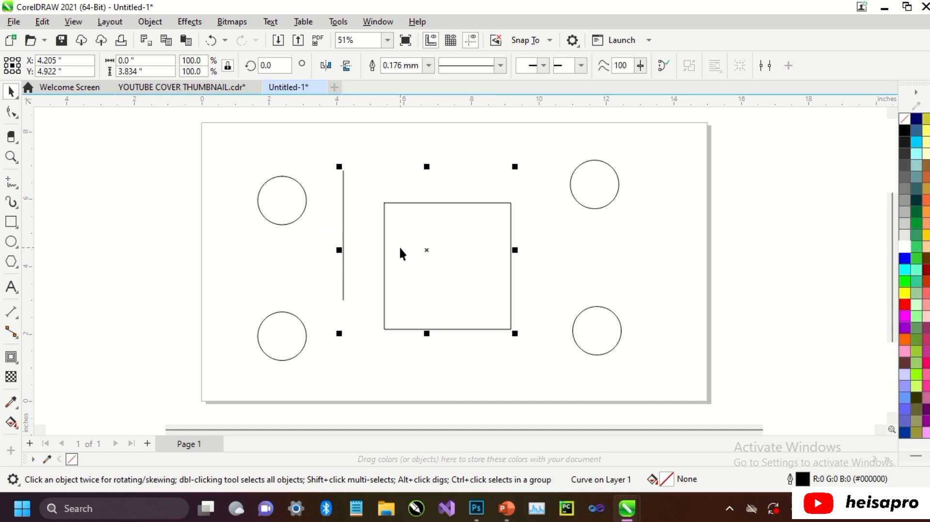
{"action": "key", "text": "l"}
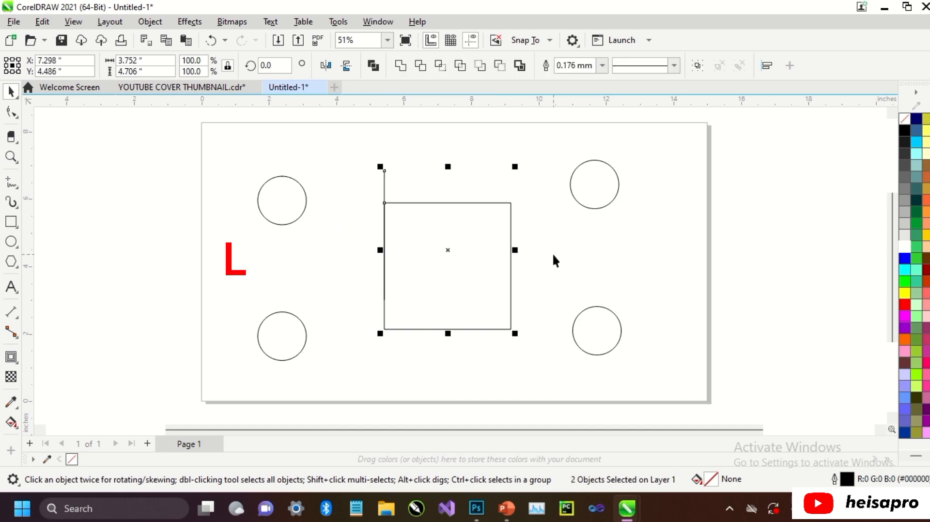
{"action": "left_click", "coordinate": [552, 251]}
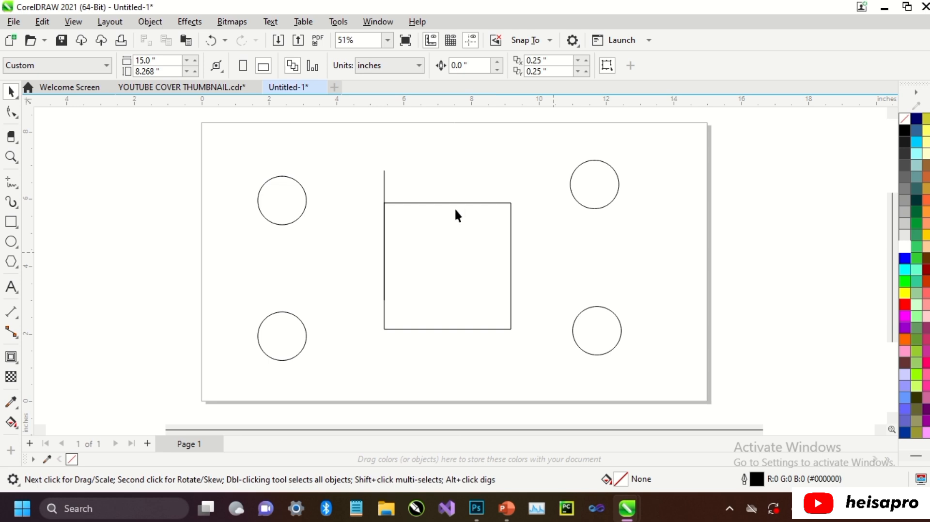
Step: Create a horizontal copy of the vertical line by rotating it to 270 degrees about its center, keeping the original
{"action": "left_click", "coordinate": [384, 179]}
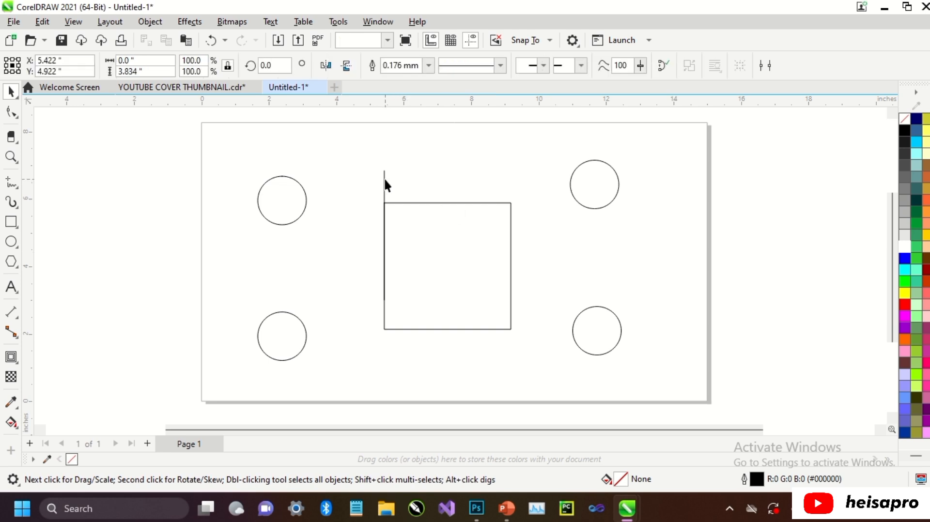
{"action": "left_click", "coordinate": [385, 227]}
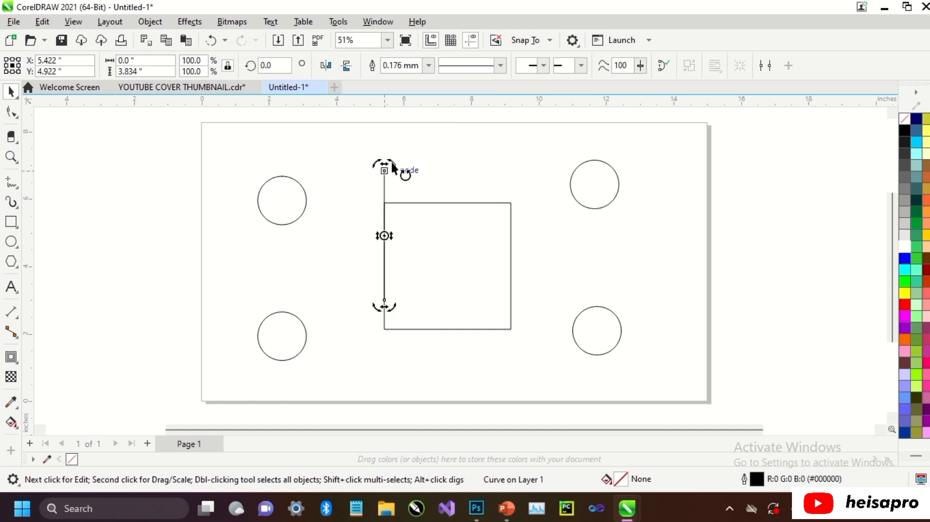
{"action": "left_click_drag", "start_coordinate": [393, 167], "coordinate": [451, 244]}
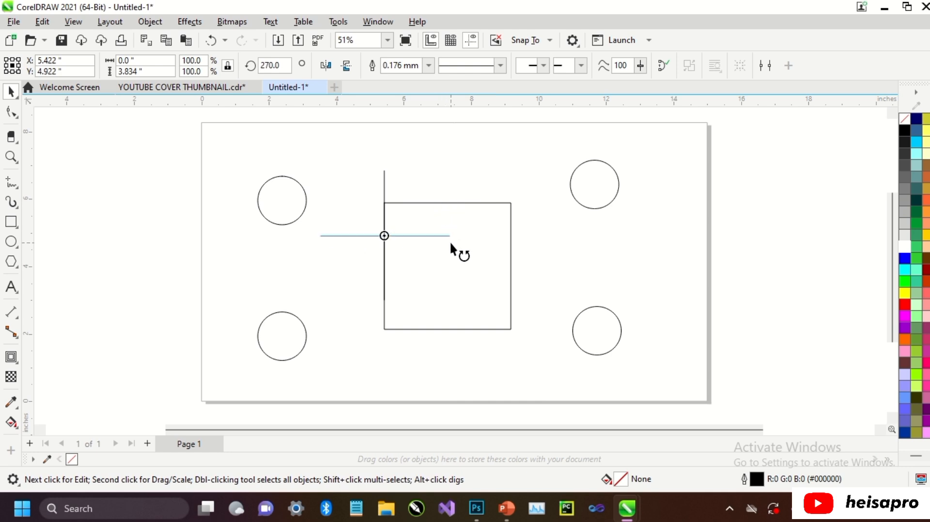
{"action": "right_click", "coordinate": [450, 245]}
{"action": "left_click_drag", "start_coordinate": [450, 244], "coordinate": [450, 244]}
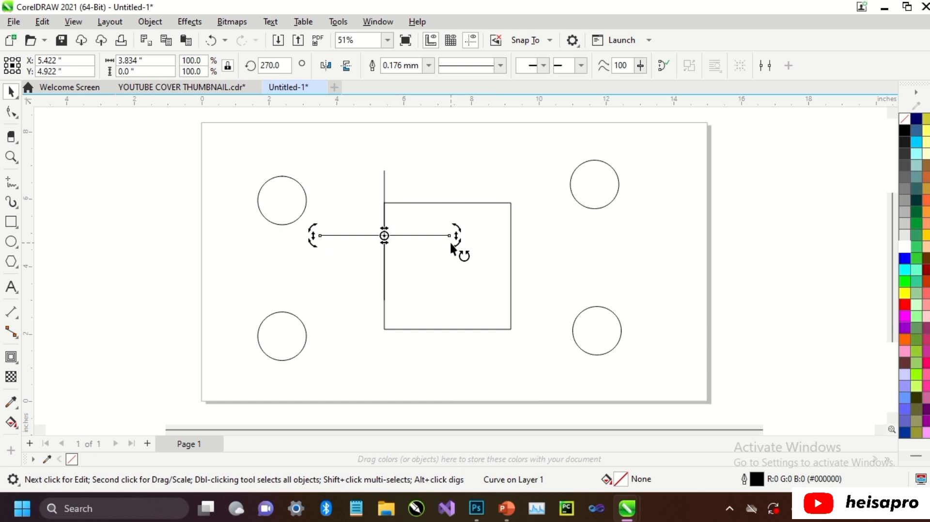
{"action": "left_click", "coordinate": [459, 177]}
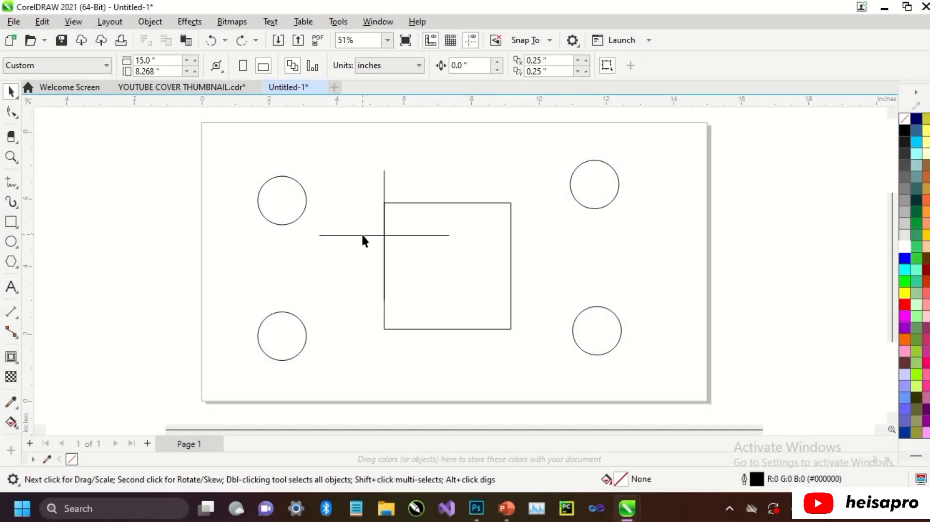
Step: Align the horizontal line to the top edge of the square
{"action": "left_click", "coordinate": [362, 235]}
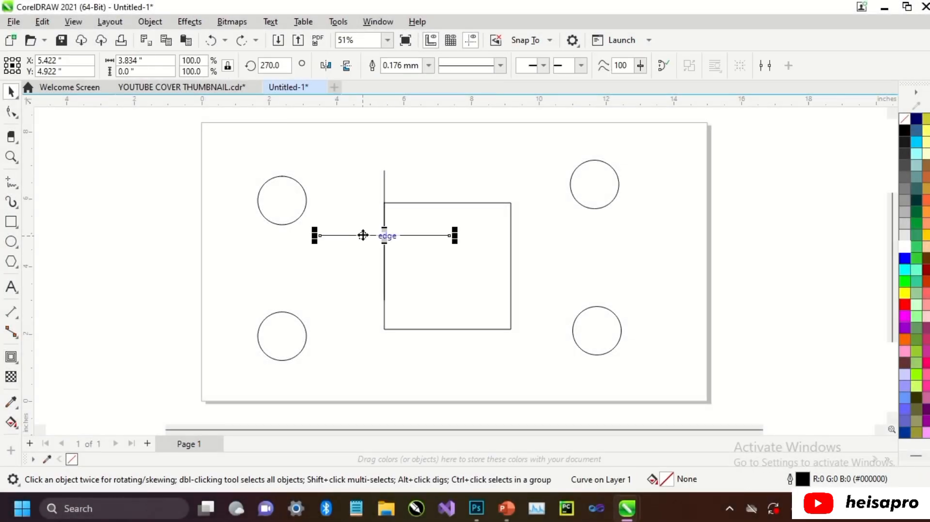
{"action": "left_click", "coordinate": [451, 217], "text": "shift"}
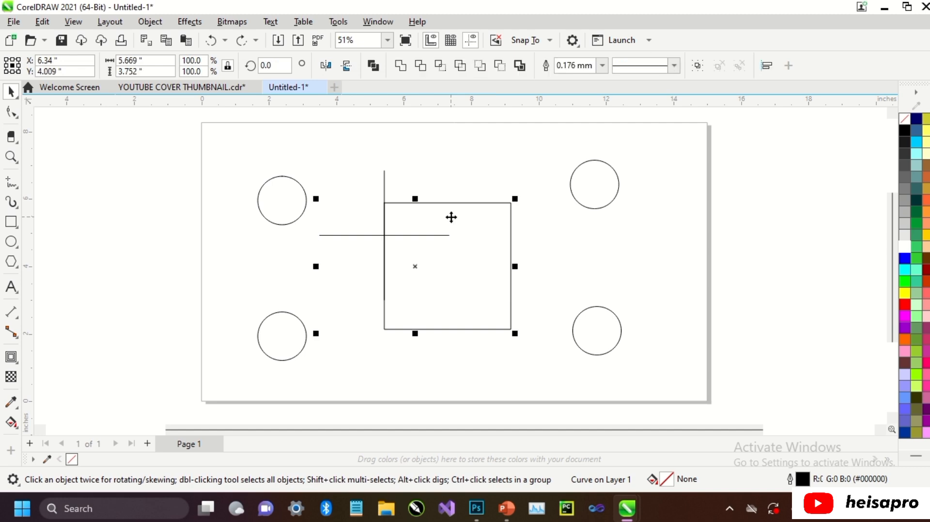
{"action": "key", "text": "t"}
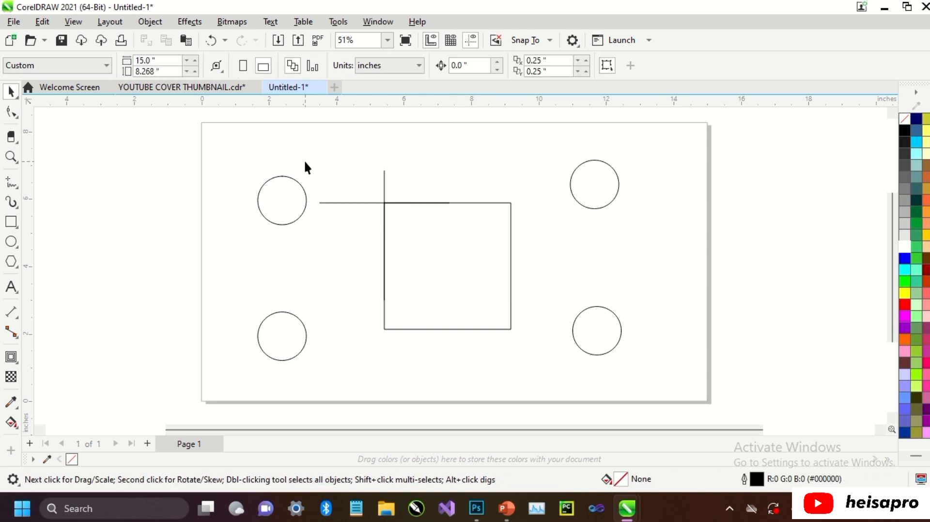
Step: Set the outline color of both the vertical and horizontal lines to red
{"action": "left_click_drag", "start_coordinate": [305, 166], "coordinate": [453, 321]}
{"action": "right_click", "coordinate": [904, 304]}
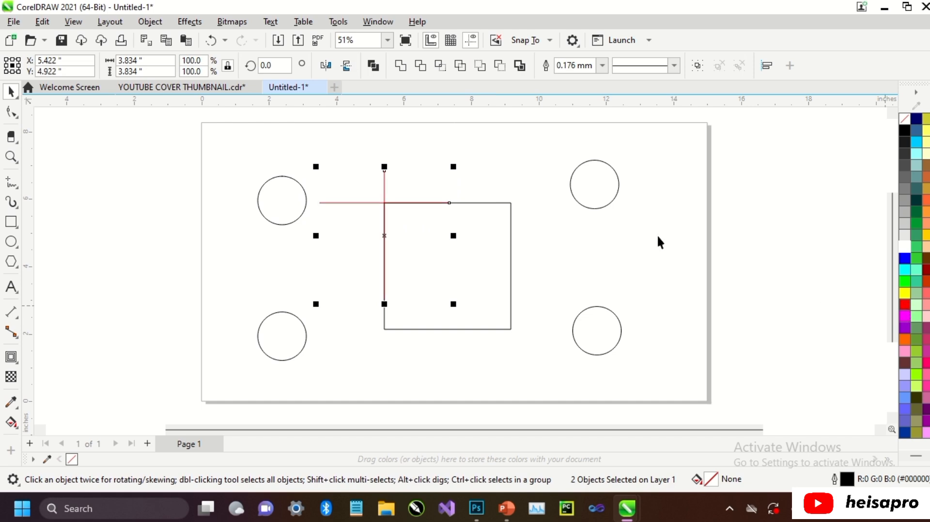
{"action": "left_click", "coordinate": [312, 248]}
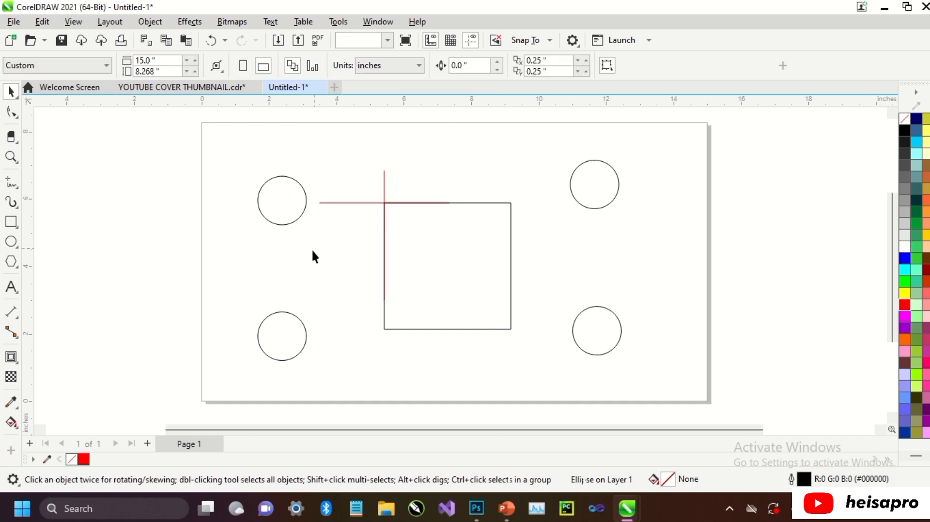
Step: Center the upper-left circle horizontally on the vertical red line and vertically on the horizontal red line, placing it on the square's corner
{"action": "left_click", "coordinate": [294, 210]}
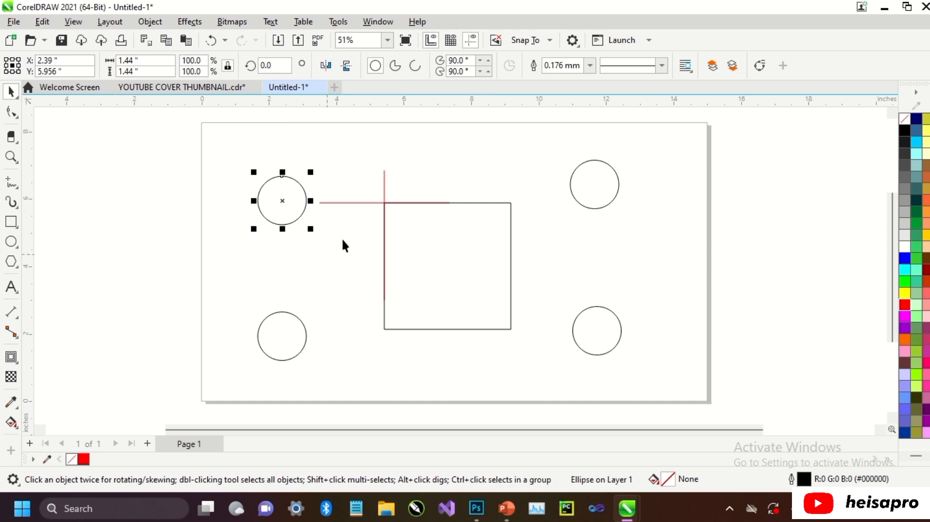
{"action": "left_click", "coordinate": [383, 178], "text": "shift"}
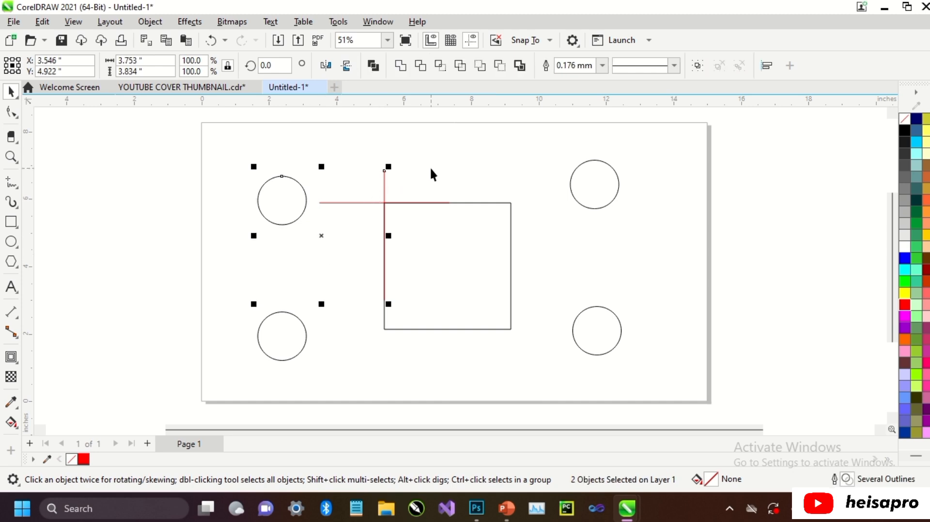
{"action": "key", "text": "c"}
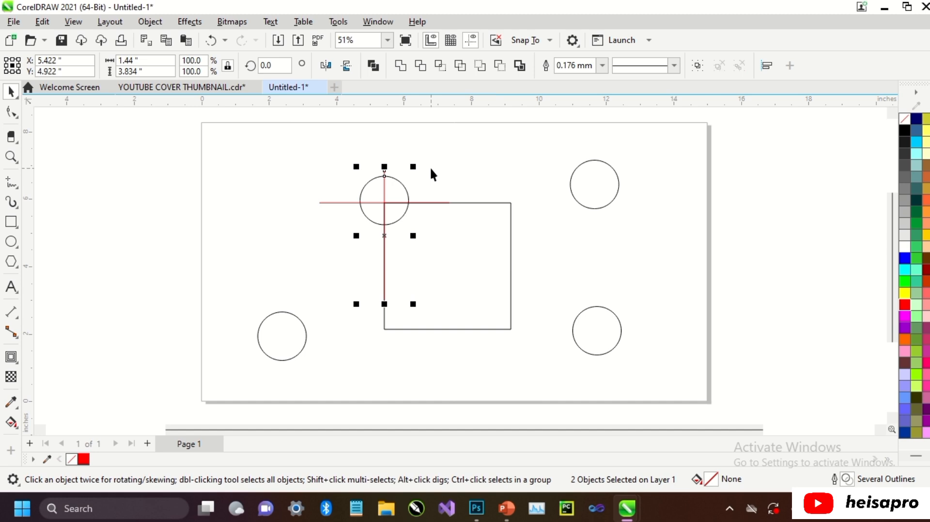
{"action": "left_click", "coordinate": [433, 177]}
{"action": "left_click", "coordinate": [401, 191]}
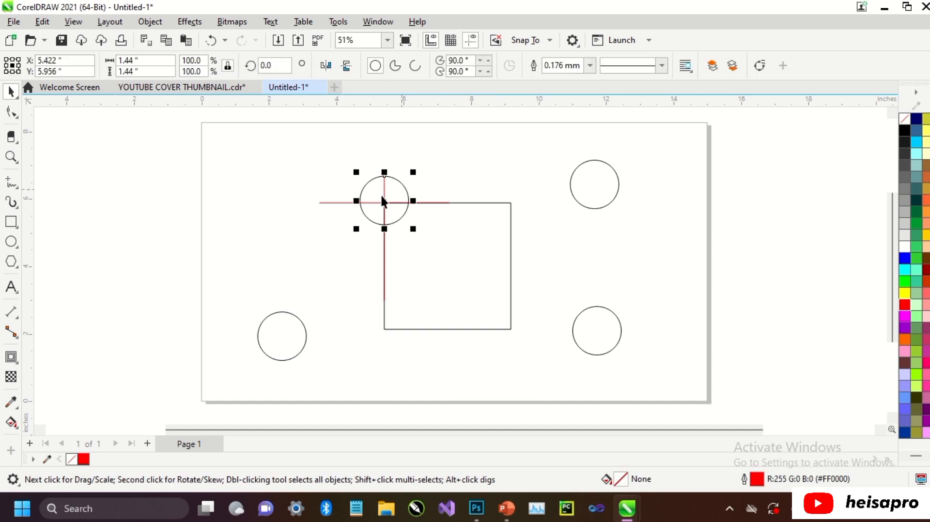
{"action": "left_click", "coordinate": [334, 203], "text": "shift"}
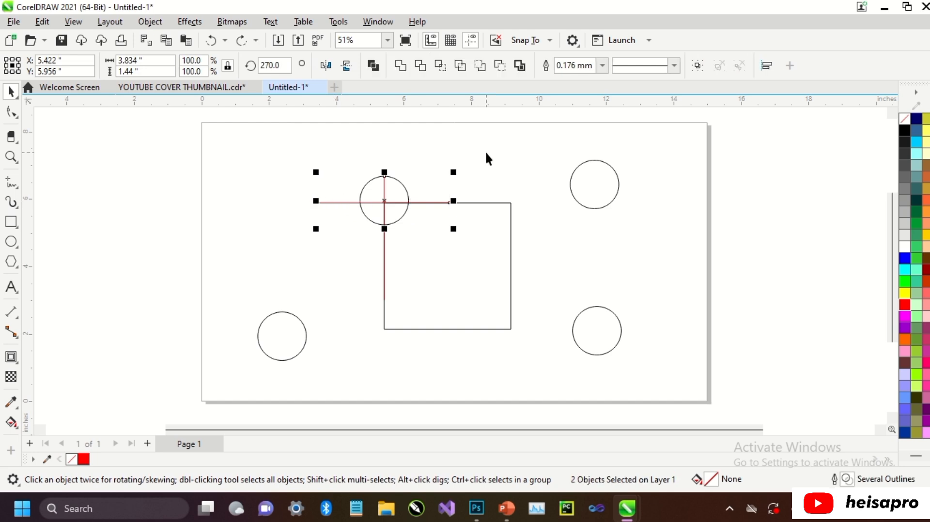
{"action": "key", "text": "e"}
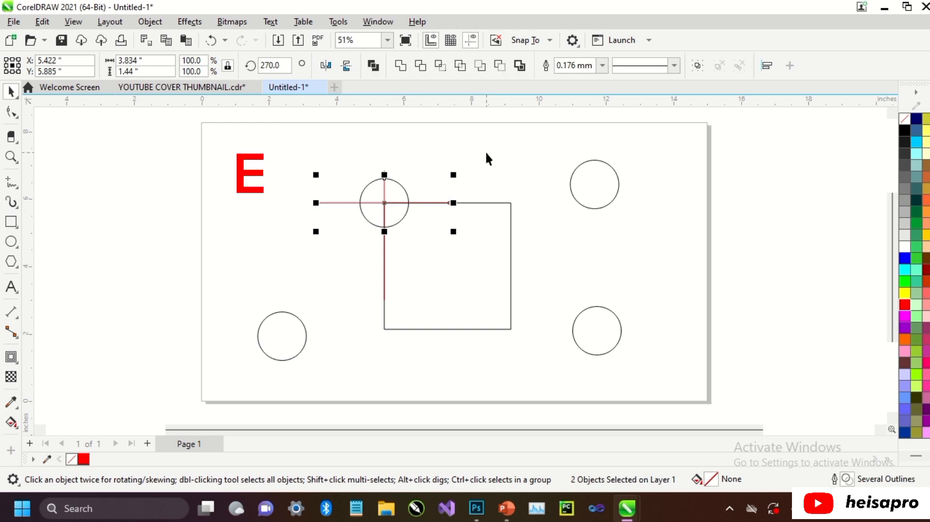
{"action": "left_click", "coordinate": [457, 163]}
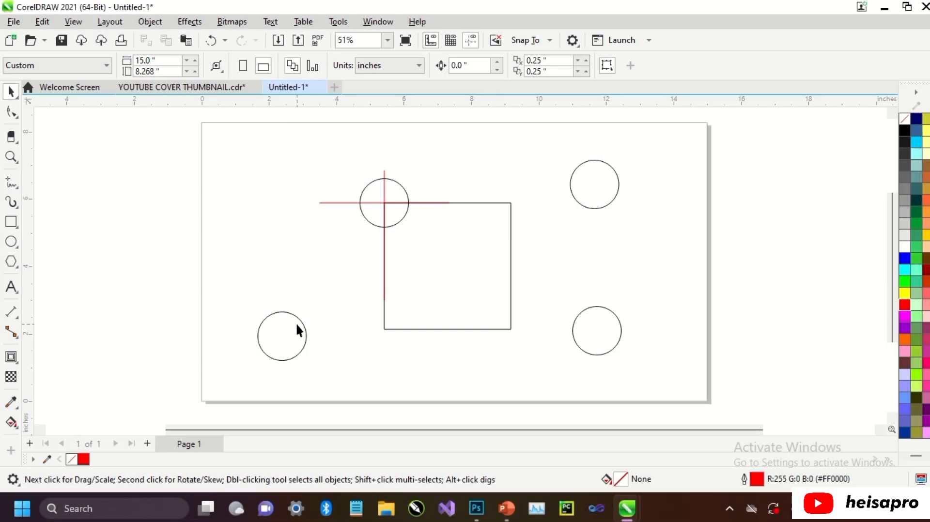
Step: Center the lower-left circle horizontally on the vertical red line
{"action": "left_click", "coordinate": [297, 327]}
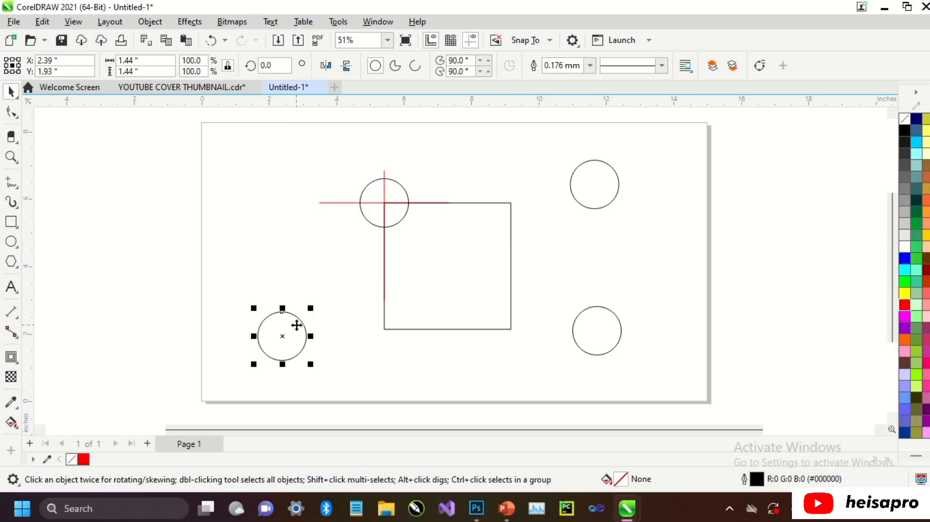
{"action": "left_click", "coordinate": [382, 178], "text": "shift"}
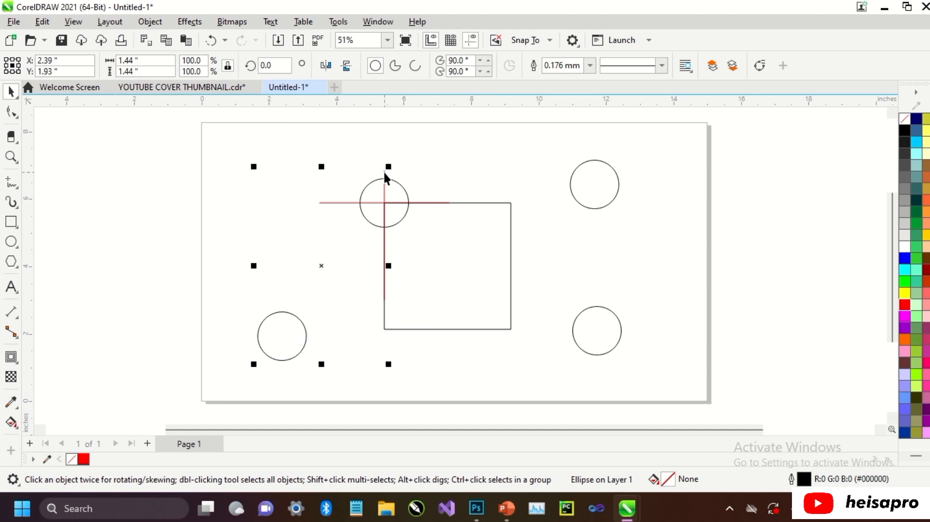
{"action": "key", "text": "c"}
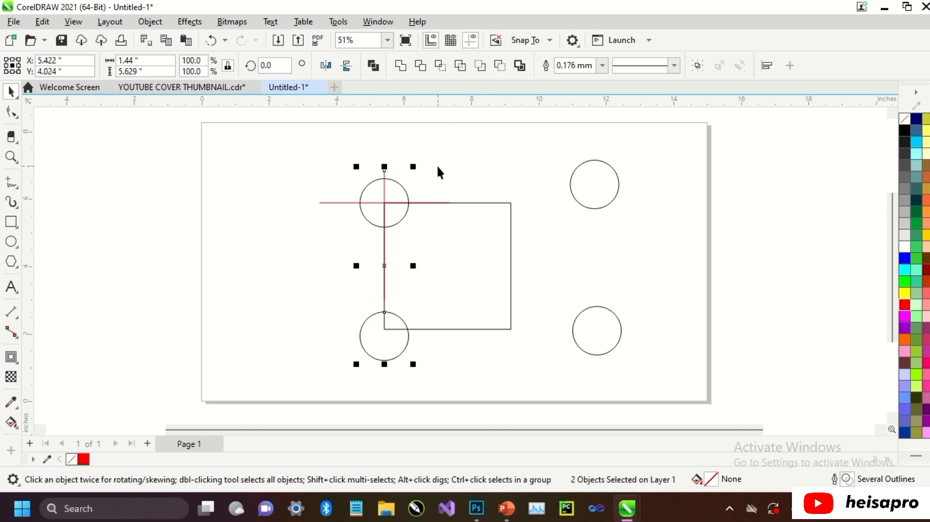
{"action": "left_click", "coordinate": [437, 165]}
Step: Duplicate the horizontal red line straight down and align the copy to the square's bottom edge
{"action": "left_click", "coordinate": [331, 202]}
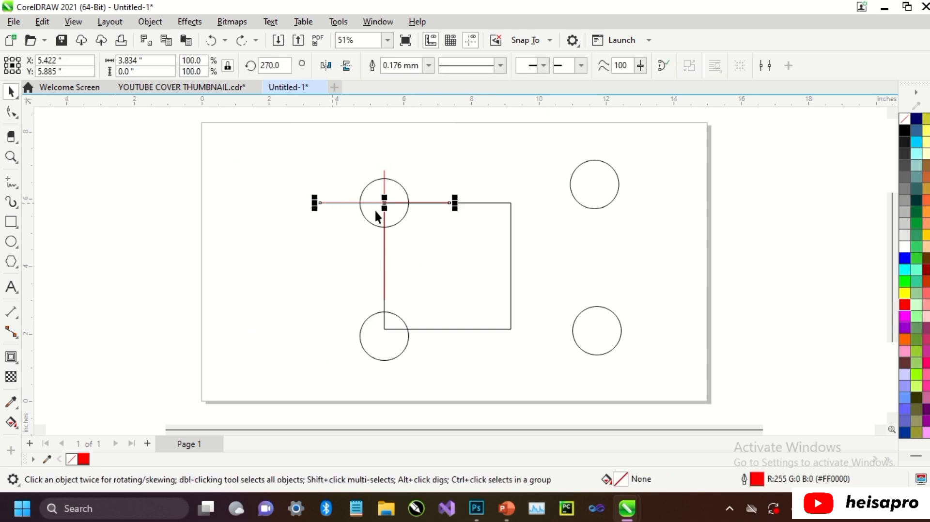
{"action": "left_click_drag", "start_coordinate": [386, 202], "coordinate": [386, 274]}
{"action": "right_click", "coordinate": [386, 274]}
{"action": "left_click", "coordinate": [459, 249], "text": "shift"}
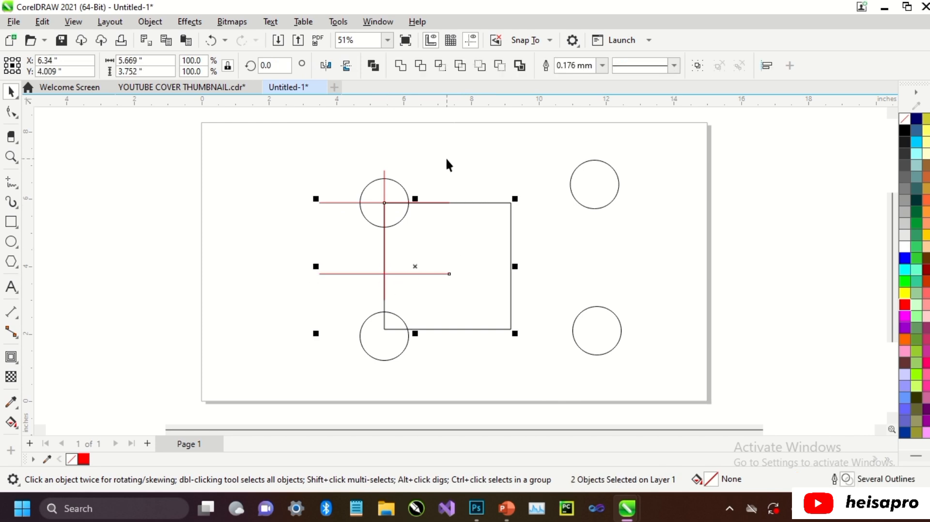
{"action": "key", "text": "b"}
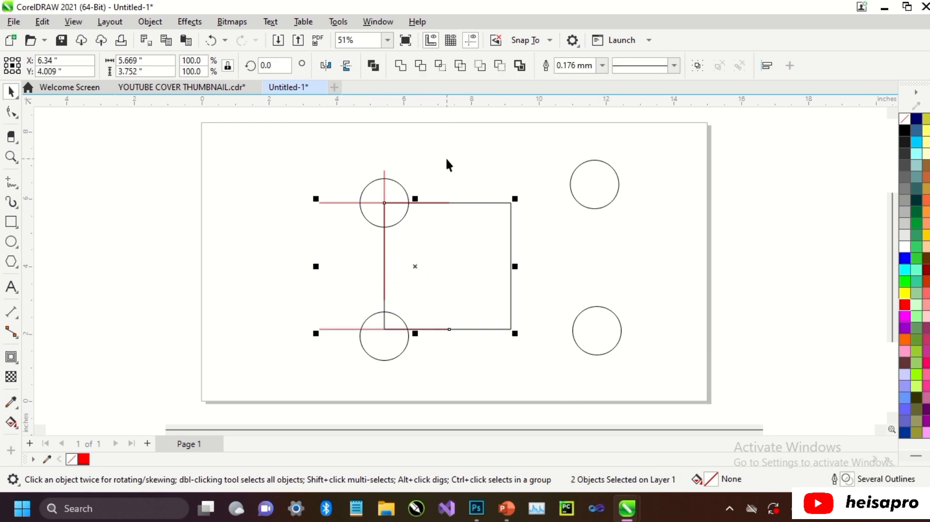
{"action": "left_click", "coordinate": [445, 160]}
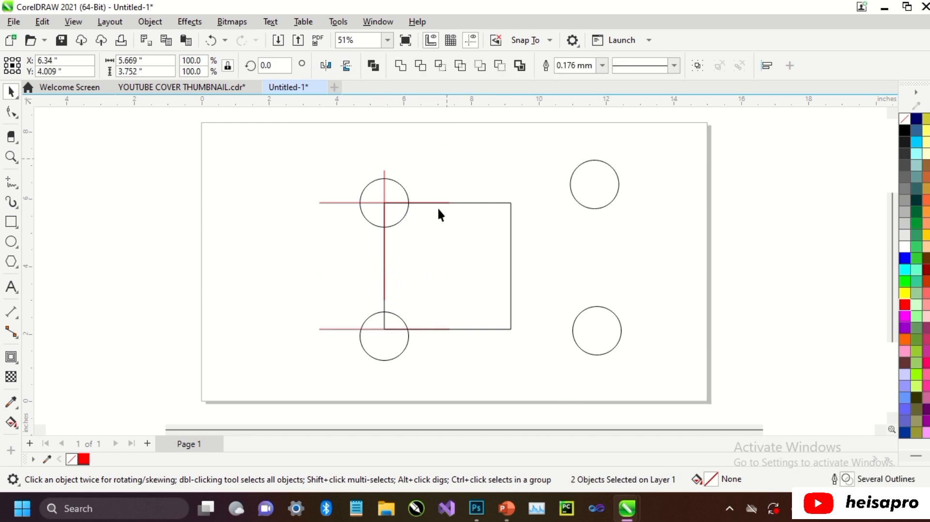
Step: Center the lower-left circle vertically on the bottom horizontal red line
{"action": "left_click", "coordinate": [383, 345]}
{"action": "left_click", "coordinate": [333, 329], "text": "shift"}
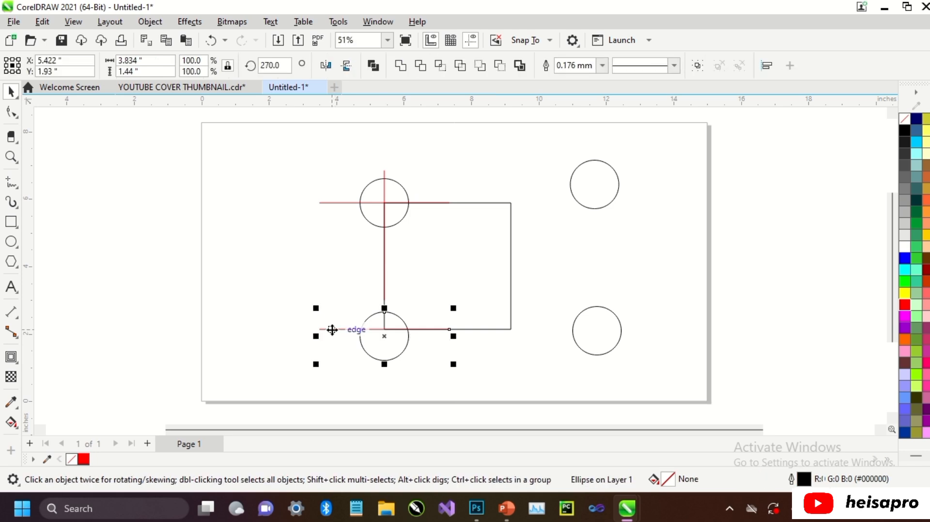
{"action": "key", "text": "e"}
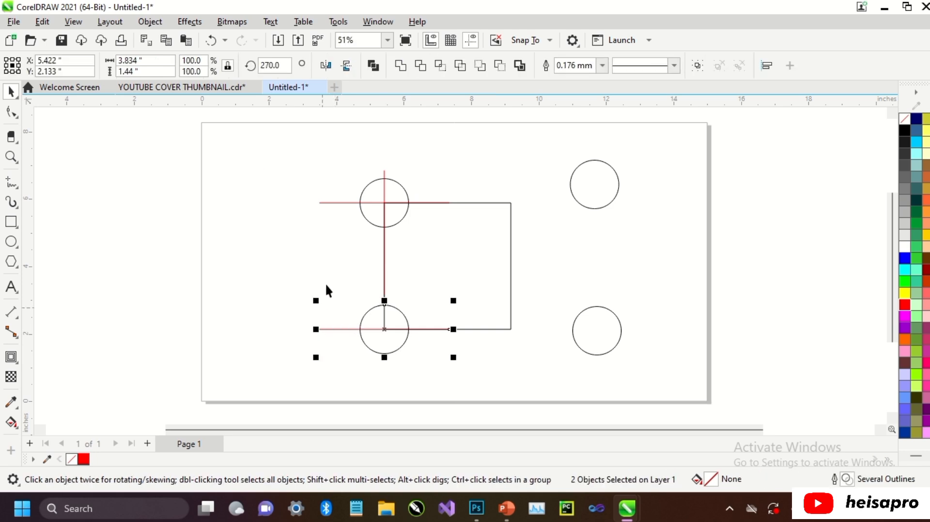
{"action": "left_click", "coordinate": [554, 220]}
Step: Center the upper-right circle vertically on the upper horizontal red line
{"action": "left_click", "coordinate": [598, 185]}
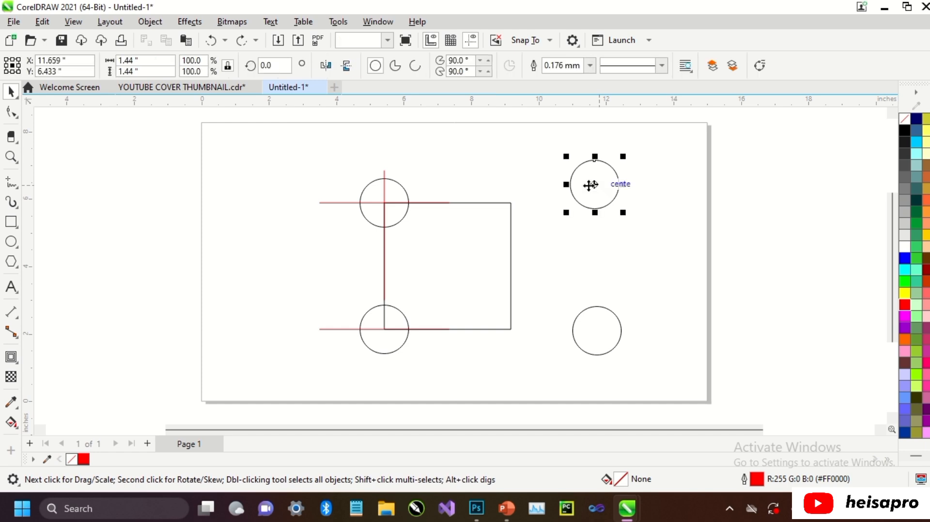
{"action": "left_click", "coordinate": [333, 202], "text": "shift"}
{"action": "key", "text": "e"}
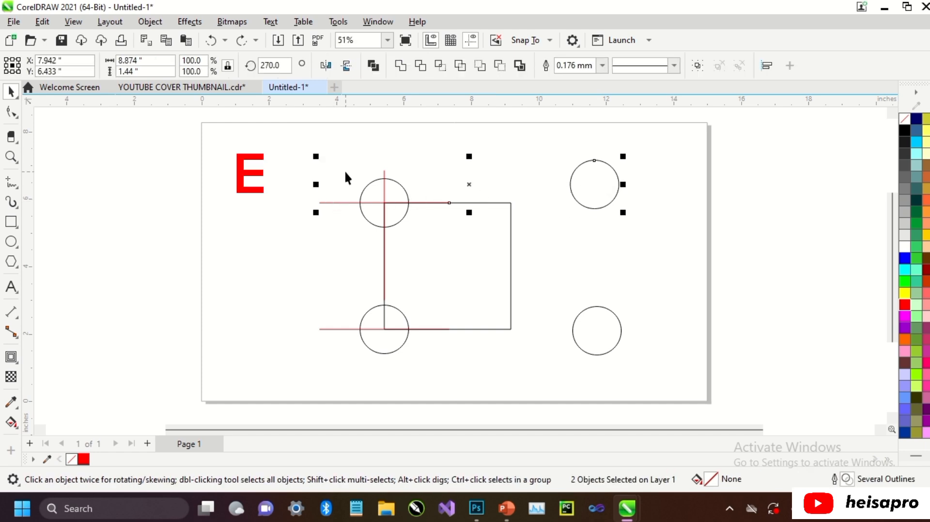
Step: Duplicate the vertical red line straight to the right and align the copy to the square's right edge
{"action": "left_click", "coordinate": [385, 170]}
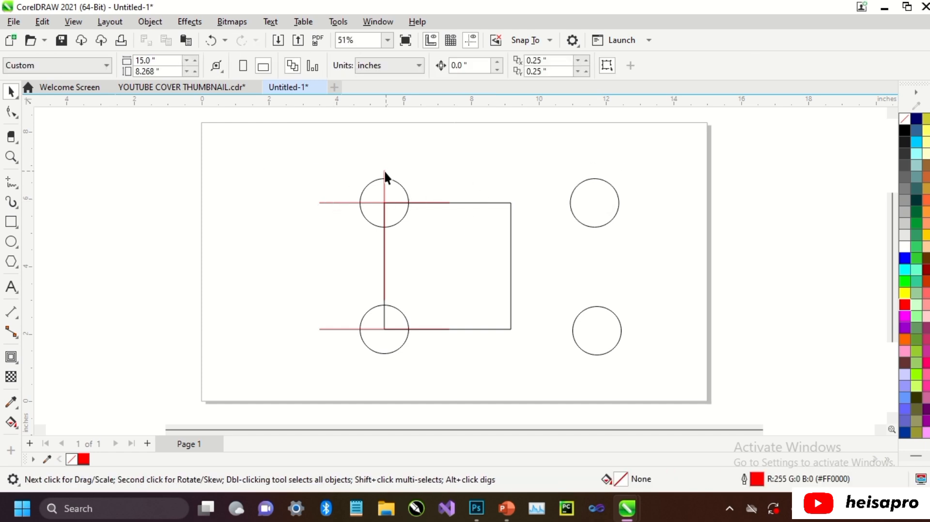
{"action": "left_click", "coordinate": [386, 213]}
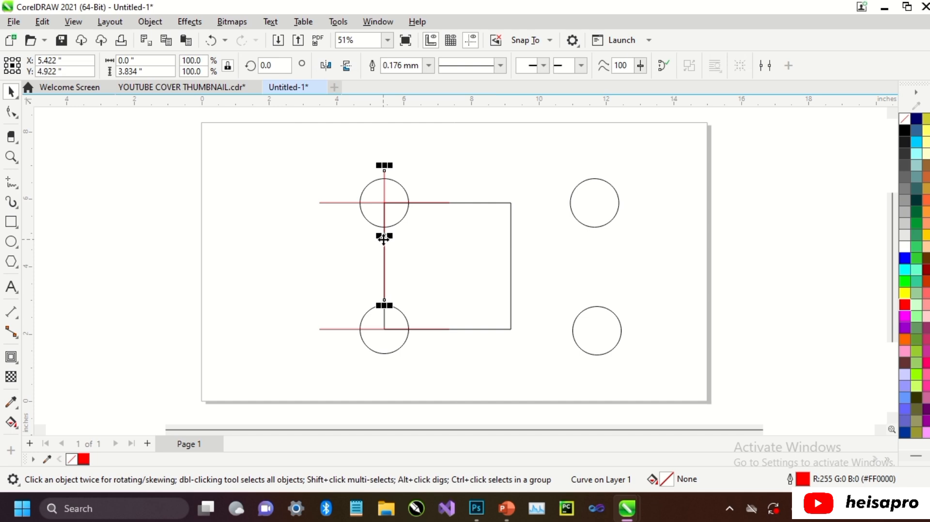
{"action": "left_click_drag", "start_coordinate": [385, 238], "coordinate": [451, 240]}
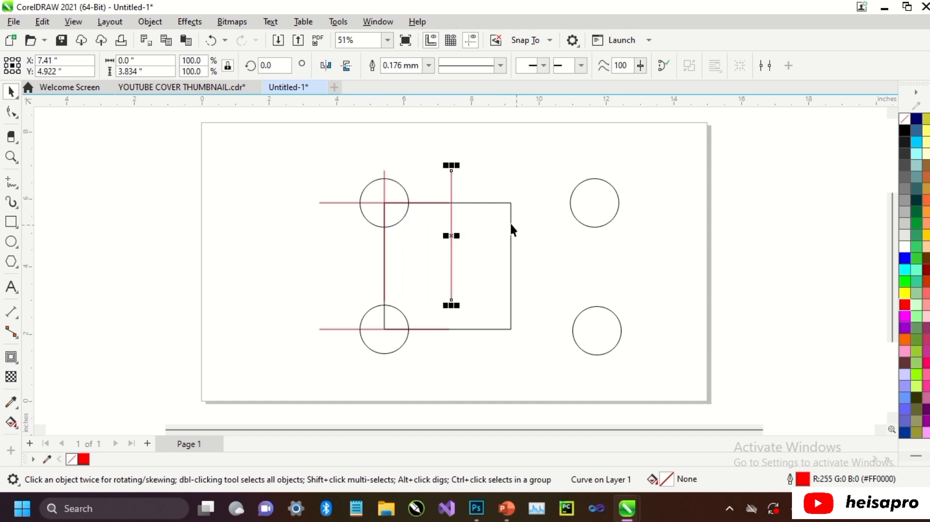
{"action": "left_click", "coordinate": [497, 227], "text": "shift"}
{"action": "key", "text": "r"}
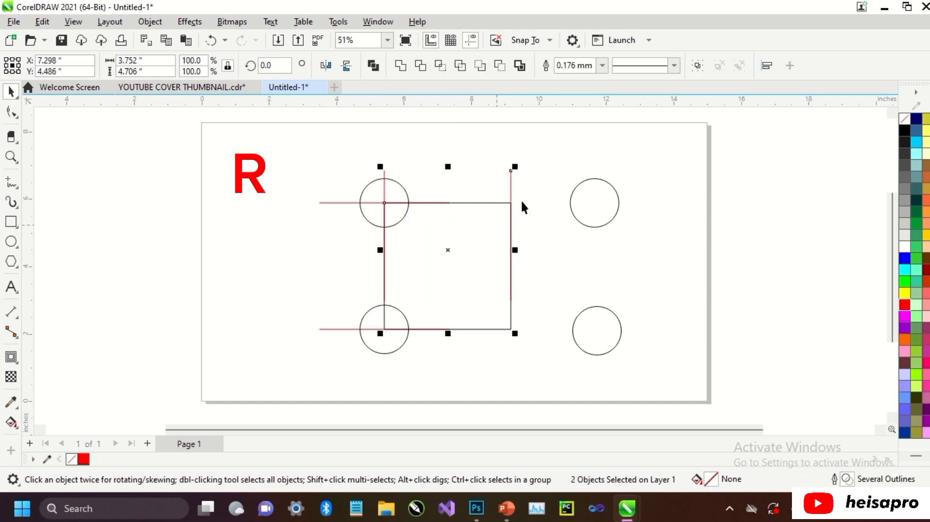
{"action": "left_click", "coordinate": [526, 192]}
Step: Center the upper-right circle horizontally on the right vertical red line, placing it on the square's corner
{"action": "left_click", "coordinate": [589, 206]}
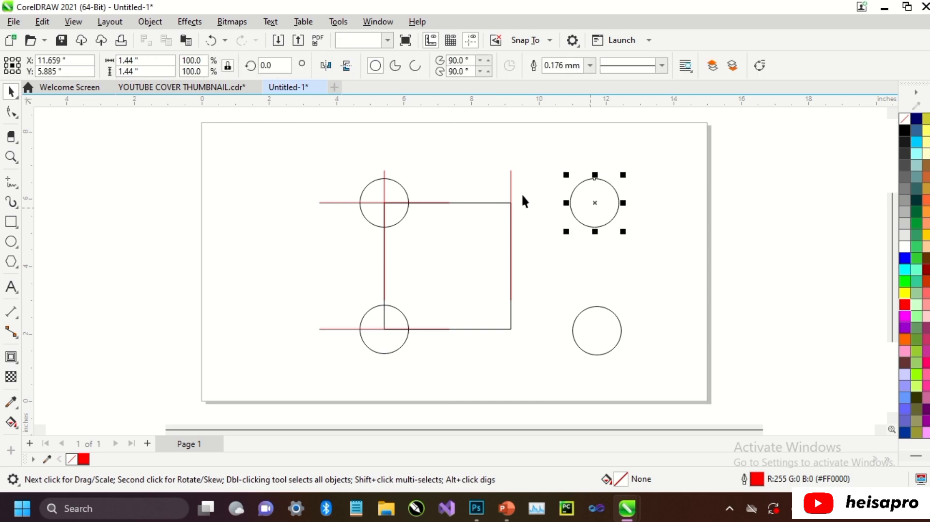
{"action": "left_click", "coordinate": [512, 186], "text": "shift"}
{"action": "key", "text": "c"}
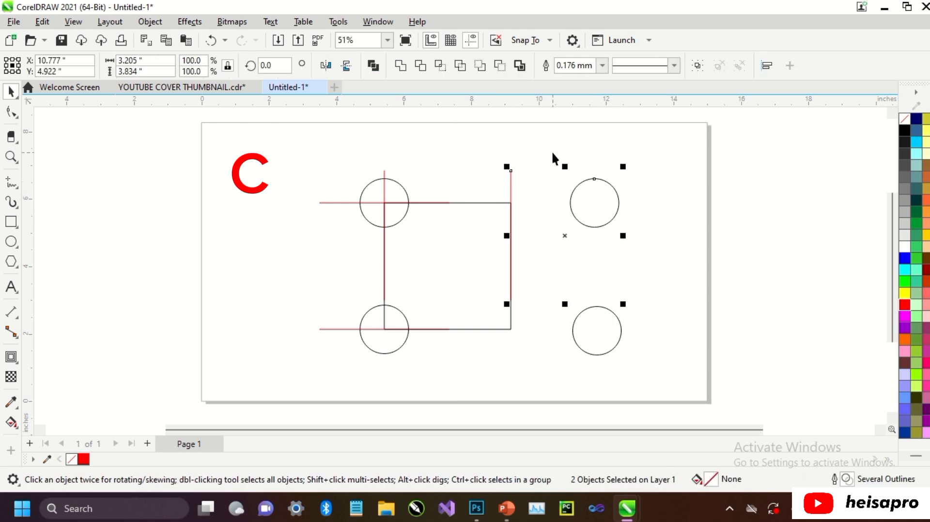
{"action": "left_click", "coordinate": [552, 153]}
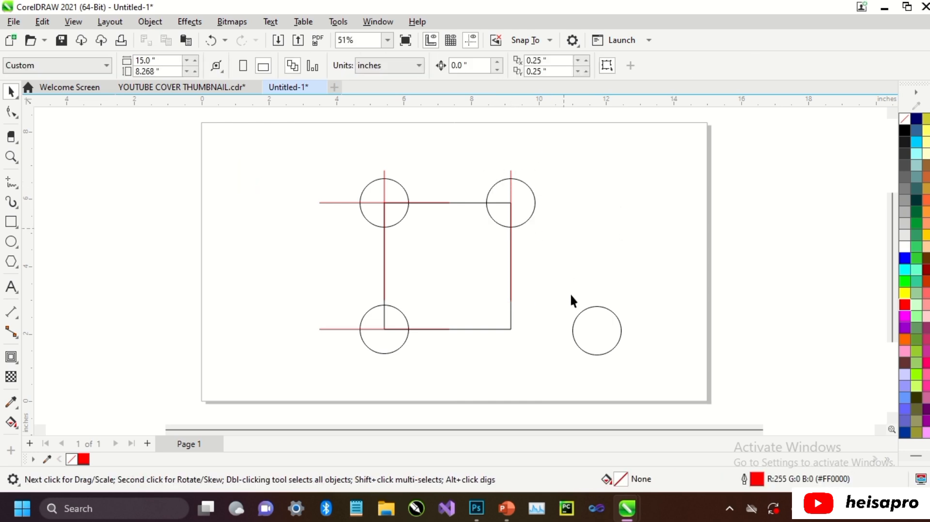
Step: Center the lower-right circle vertically on the bottom horizontal red line and horizontally on the right vertical red line
{"action": "left_click", "coordinate": [581, 329]}
{"action": "left_click", "coordinate": [338, 330], "text": "shift"}
{"action": "key", "text": "e"}
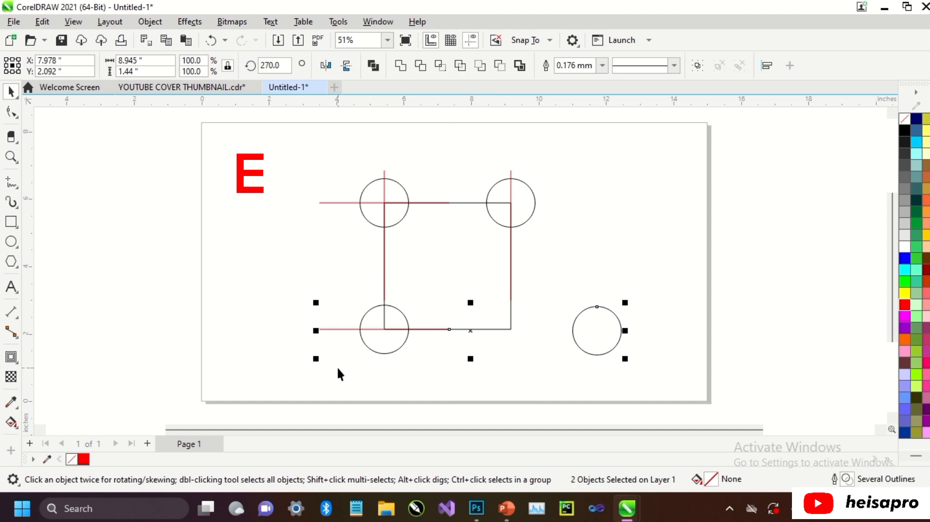
{"action": "left_click", "coordinate": [580, 202]}
{"action": "left_click", "coordinate": [585, 325]}
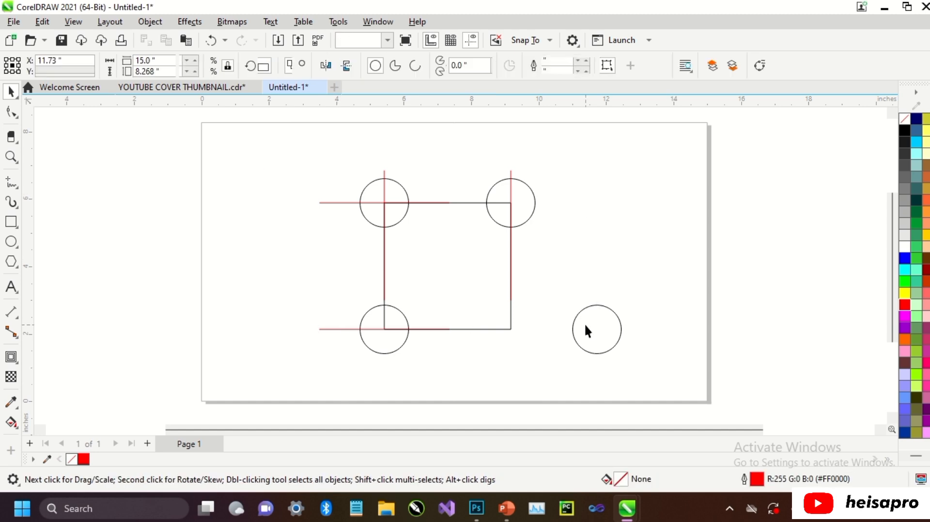
{"action": "left_click", "coordinate": [510, 172], "text": "shift"}
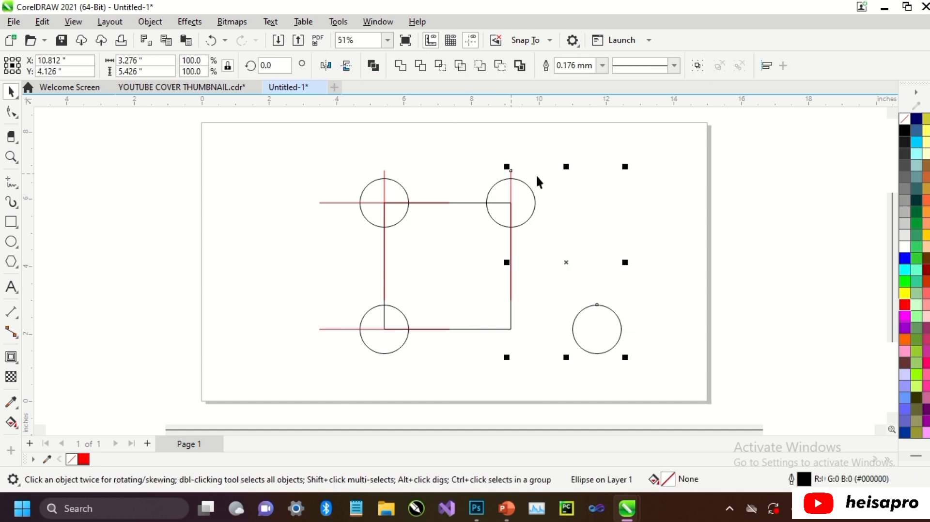
{"action": "key", "text": "c"}
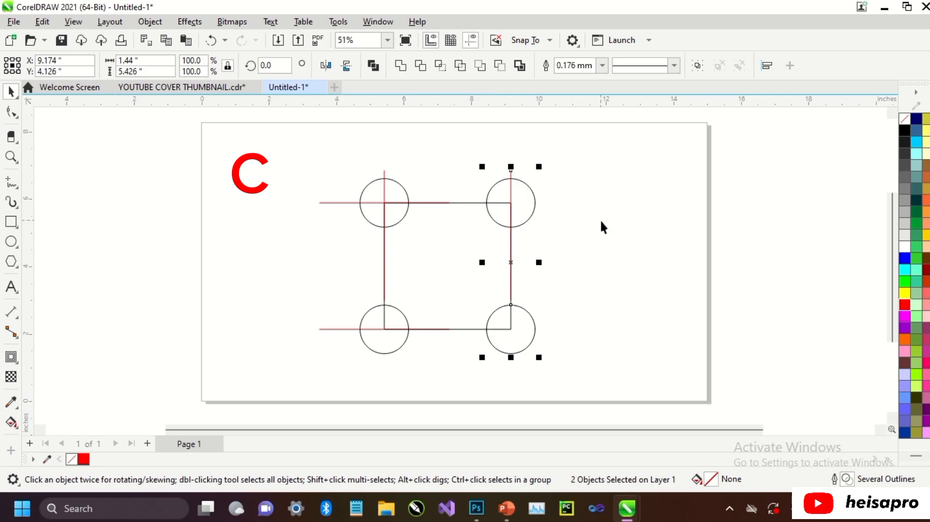
{"action": "left_click", "coordinate": [602, 221]}
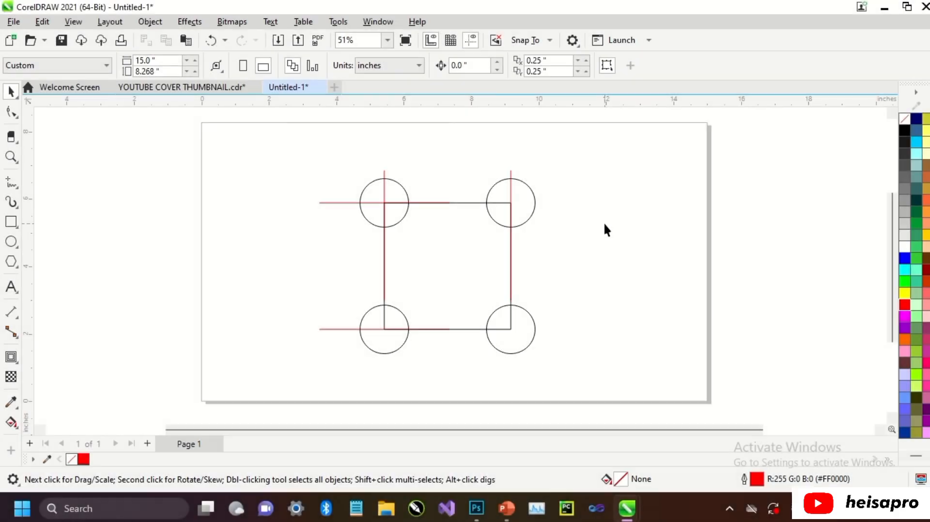